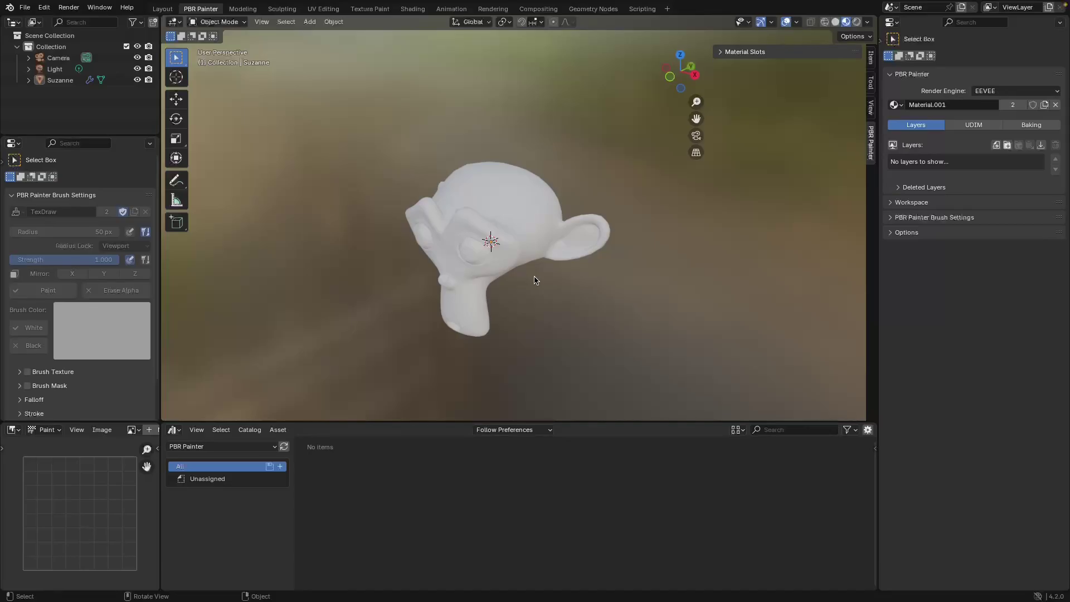
# Add a new layer with lime green colour, raised metallic, and roughness 0.215.
pyautogui.click(995, 146)
pyautogui.click(954, 181)
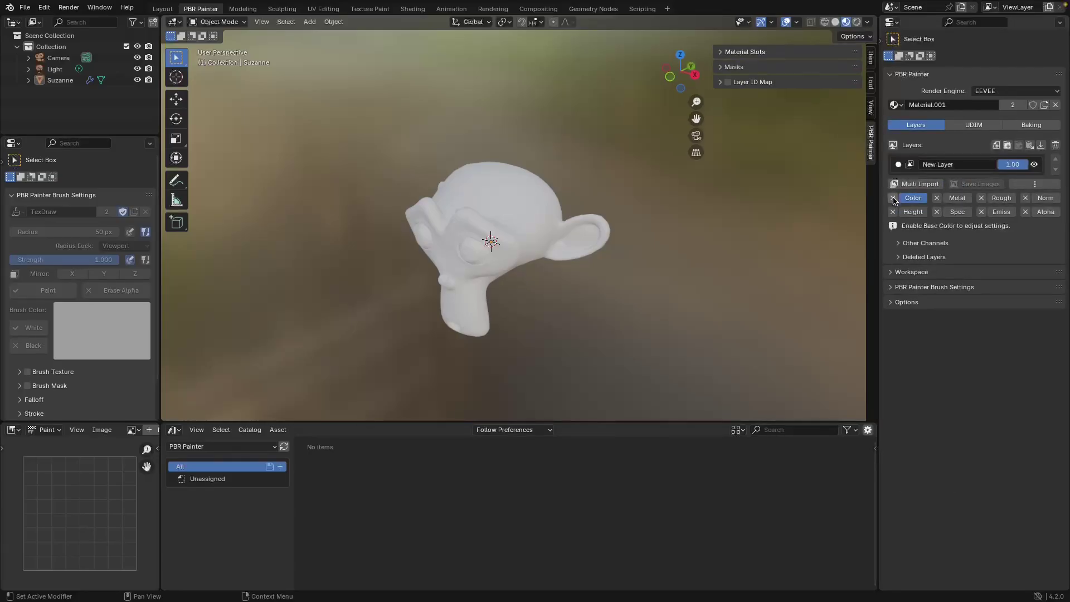
pyautogui.click(893, 199)
pyautogui.click(1008, 246)
pyautogui.click(996, 136)
pyautogui.click(957, 130)
pyautogui.click(937, 198)
pyautogui.moveTo(944, 241)
pyautogui.mouseDown()
pyautogui.moveTo(981, 244)
pyautogui.moveTo(925, 243)
pyautogui.mouseUp()
pyautogui.click(981, 198)
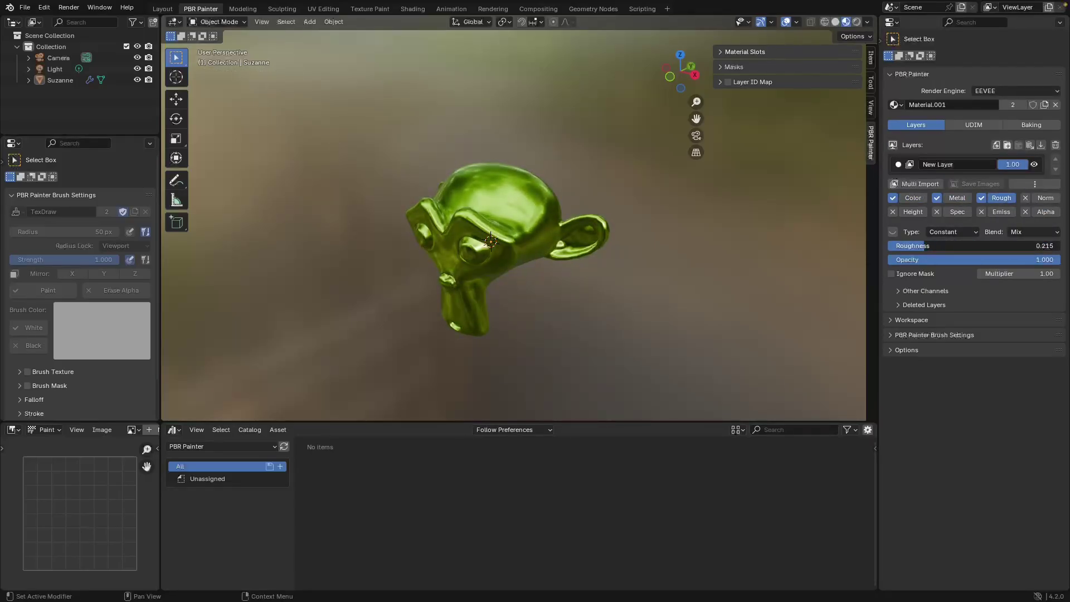
# Turn the view to Suzanne's front-left and expand the Masks section.
pyautogui.moveTo(625, 227); pyautogui.dragTo(657, 228, button='middle')
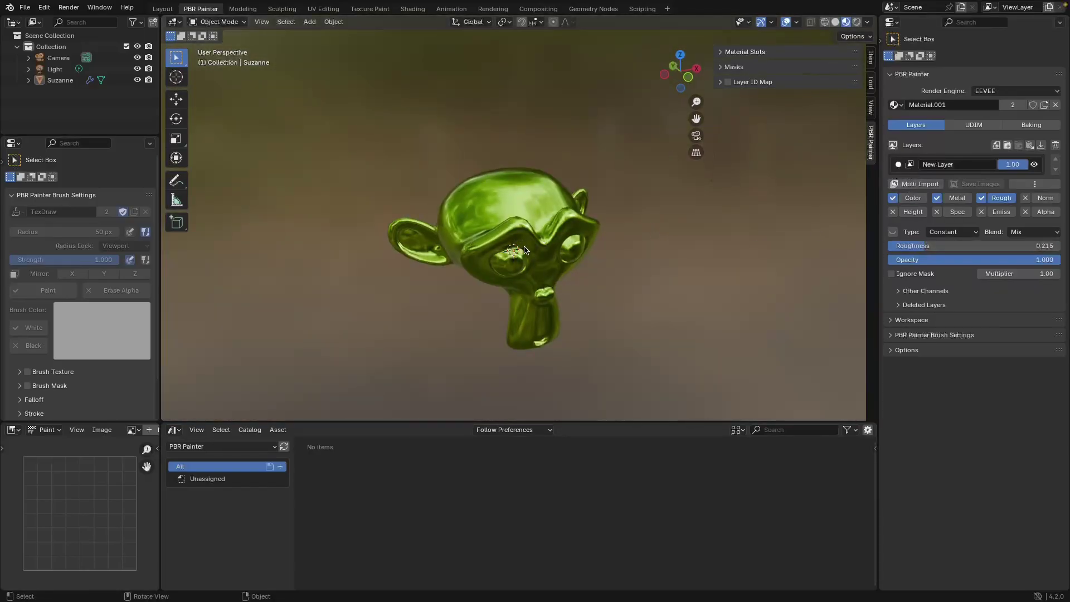
pyautogui.moveTo(484, 220); pyautogui.dragTo(544, 223, button='middle')
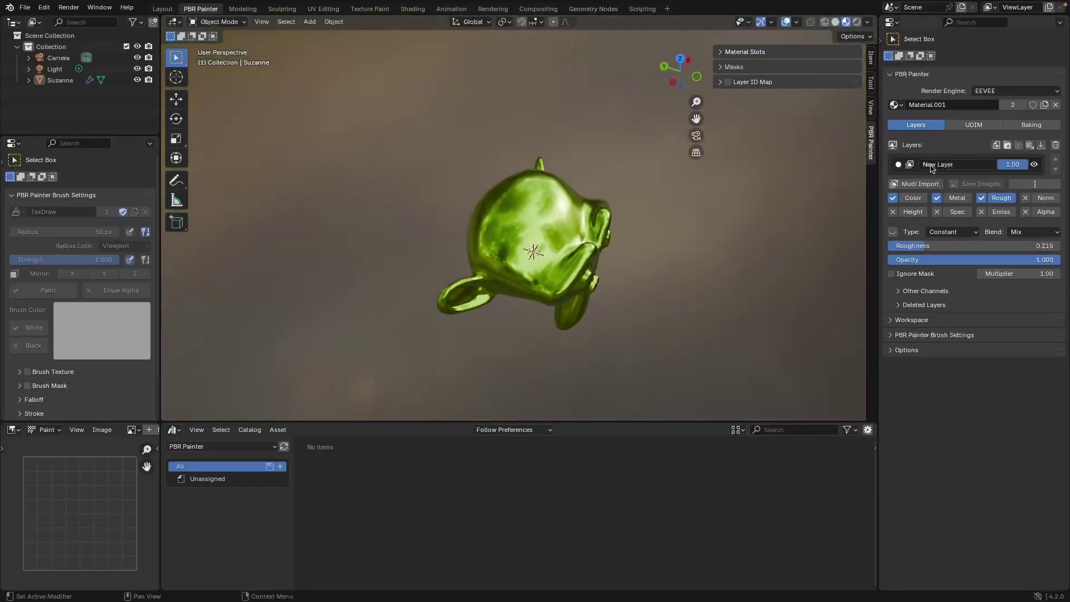
pyautogui.moveTo(599, 262); pyautogui.dragTo(565, 235, button='middle')
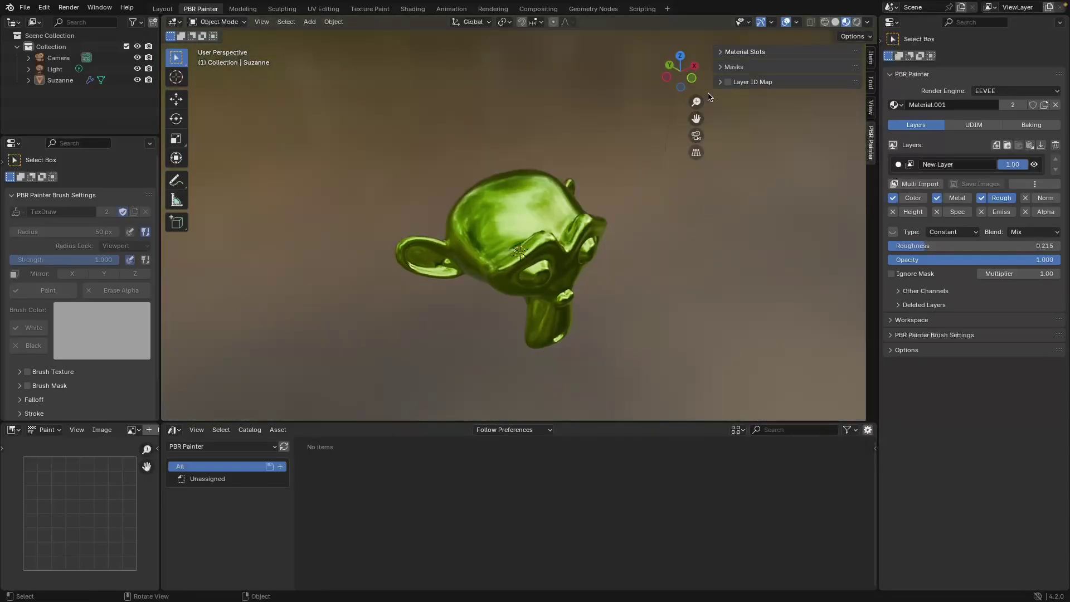
pyautogui.click(730, 67)
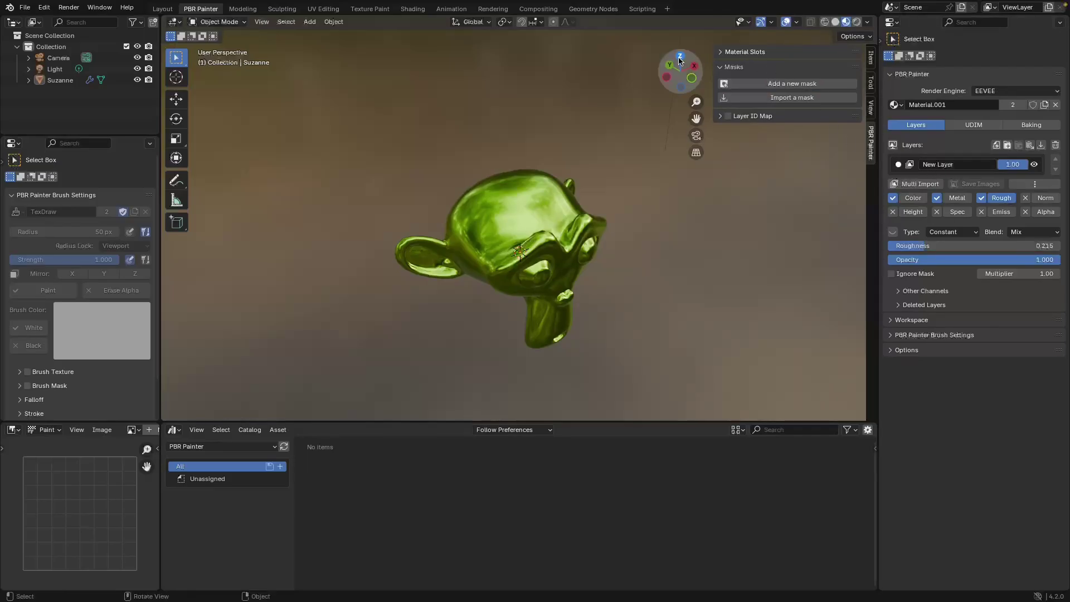
# Begin a new mask with the Smart Mask type and browse its presets.
pyautogui.click(754, 85)
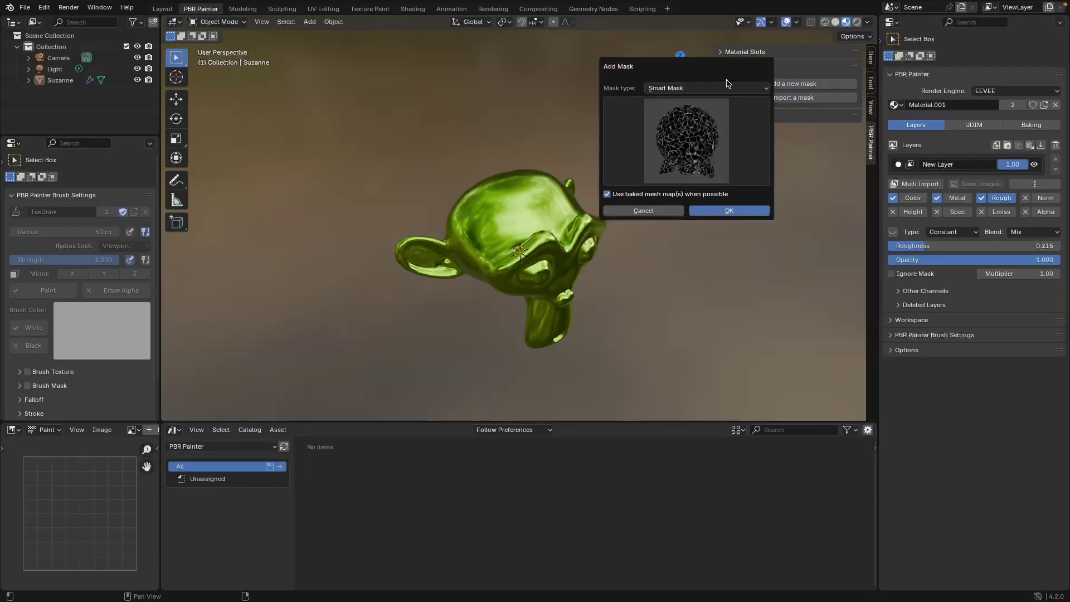
pyautogui.click(697, 89)
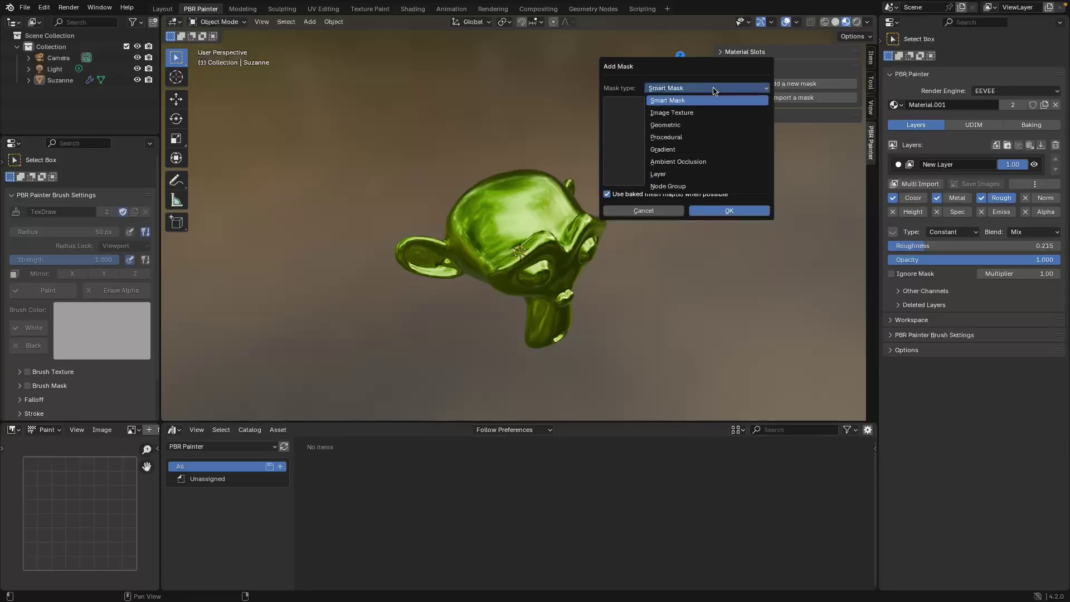
pyautogui.click(681, 106)
pyautogui.click(683, 156)
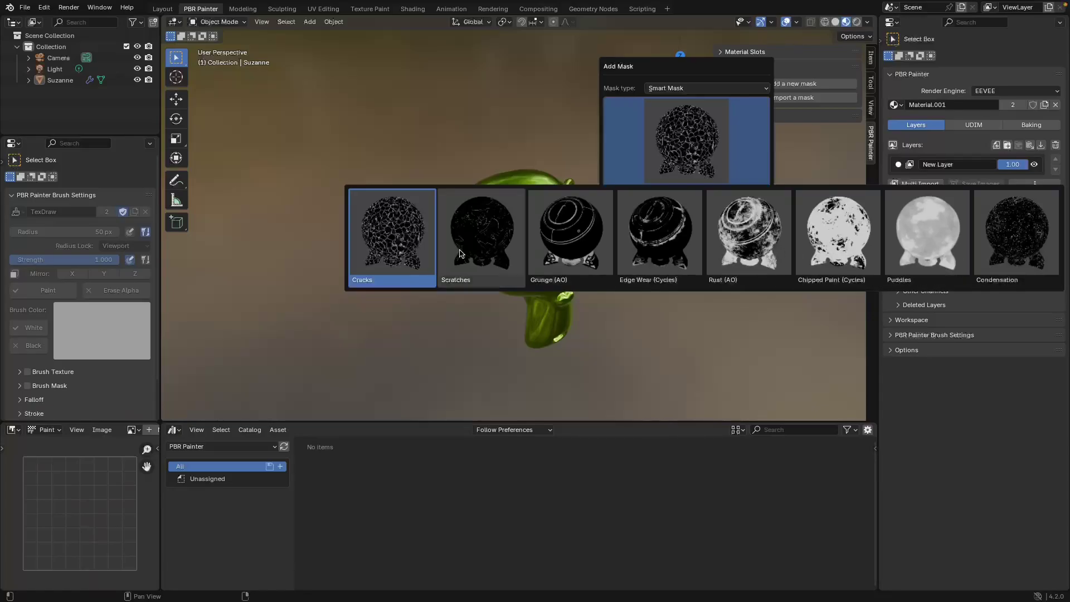
pyautogui.click(691, 88)
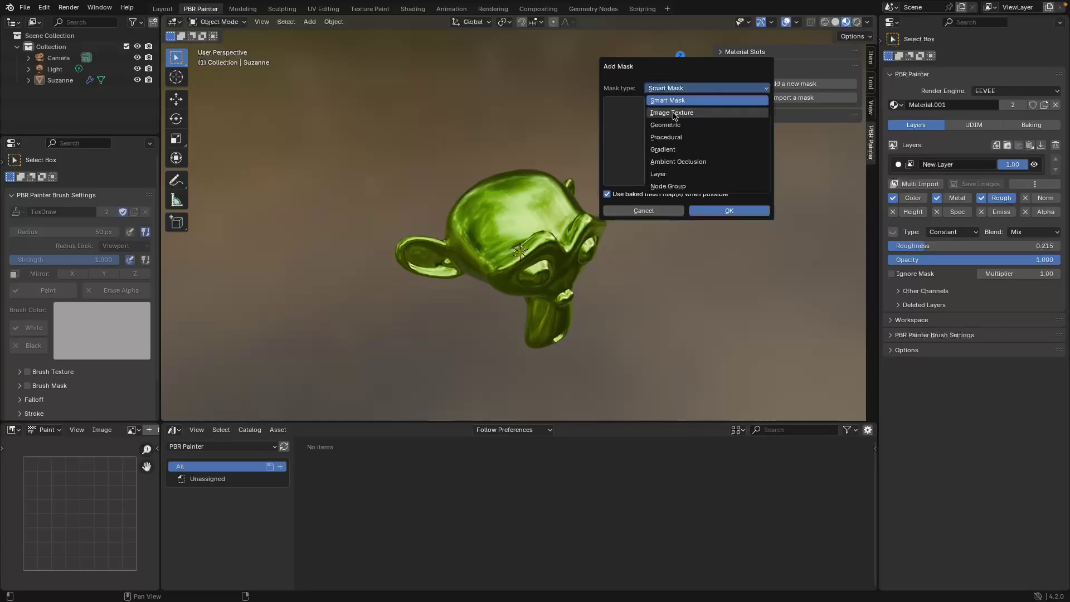
# Compare the Geometric and Procedural mask types and their presets.
pyautogui.click(680, 127)
pyautogui.click(692, 123)
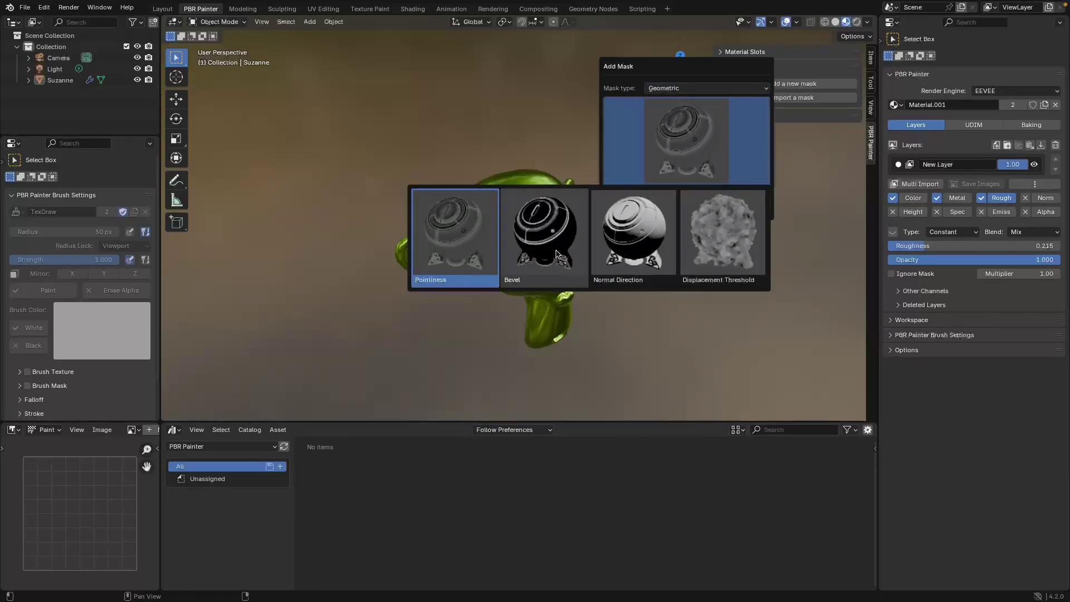
pyautogui.click(677, 89)
pyautogui.click(670, 140)
pyautogui.click(673, 146)
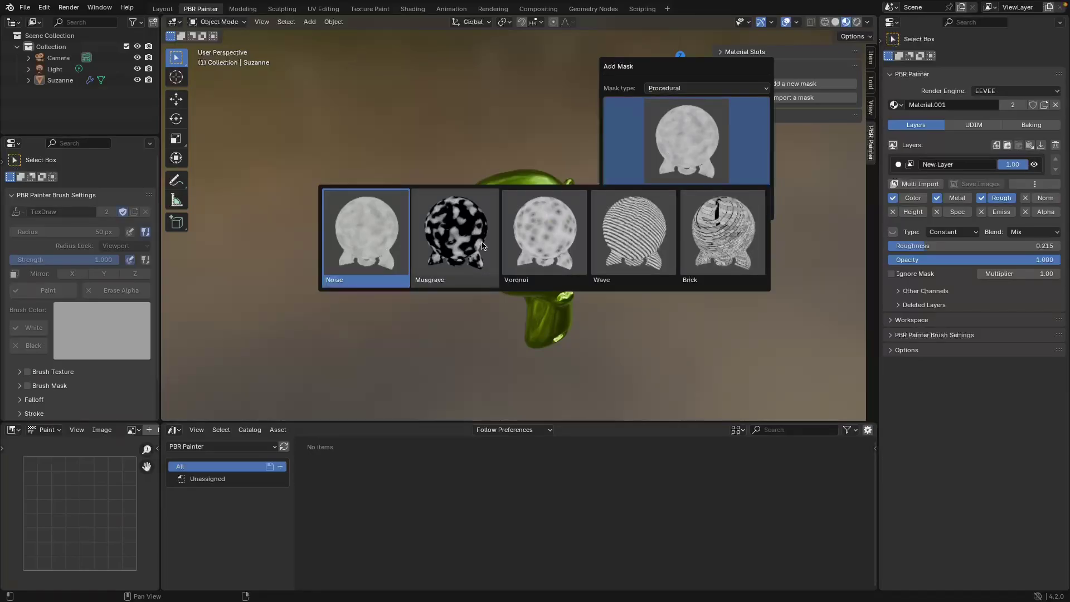
pyautogui.click(677, 88)
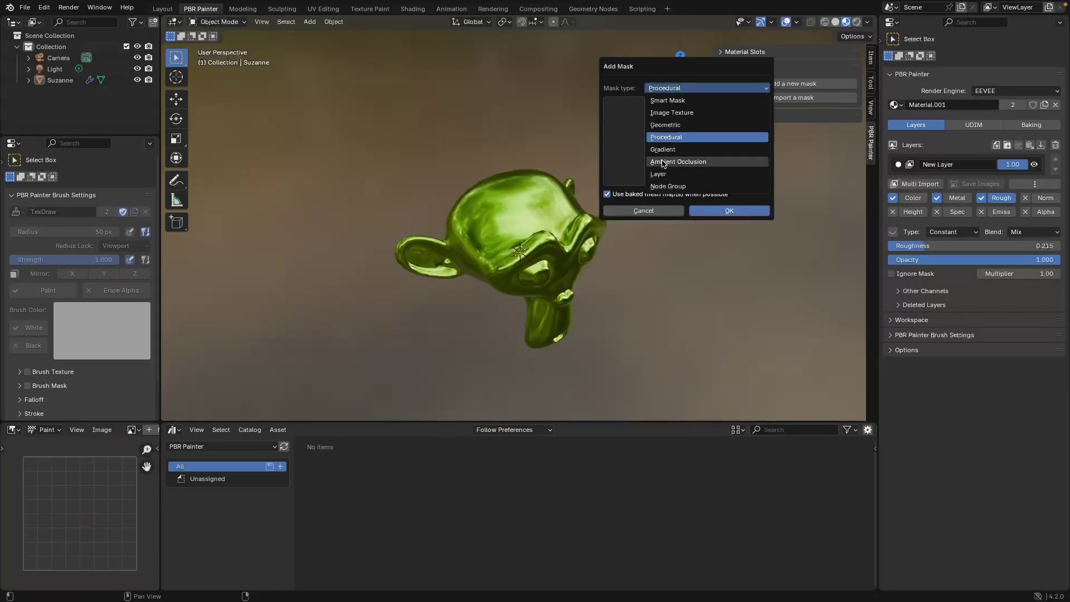
pyautogui.press('Escape')
# Try the Gradient type, then settle on Procedural and add the mask.
pyautogui.click(694, 138)
pyautogui.click(677, 89)
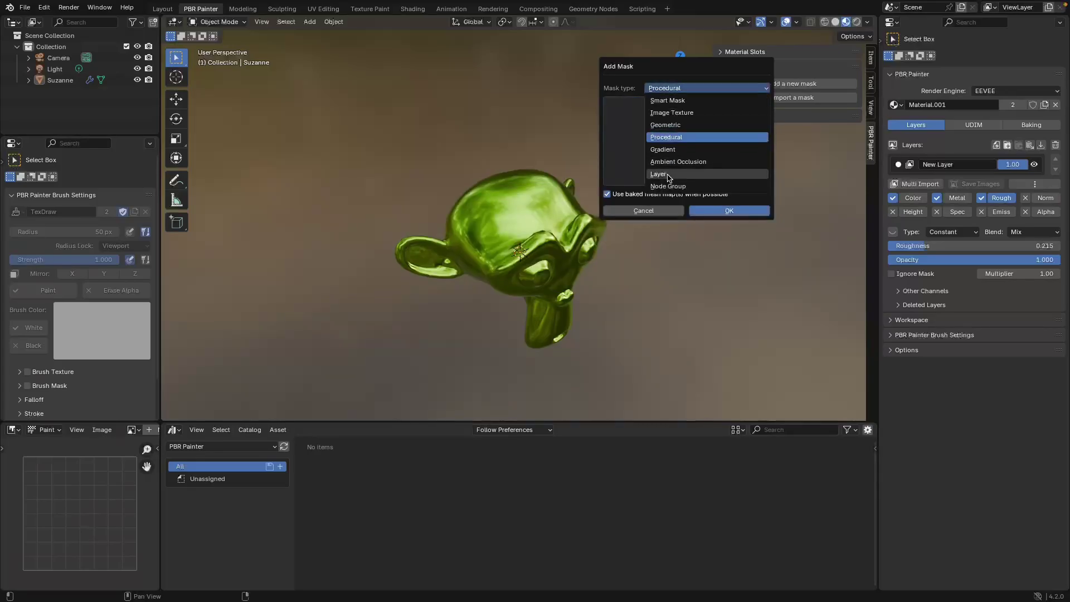
pyautogui.click(688, 149)
pyautogui.click(696, 92)
pyautogui.click(682, 131)
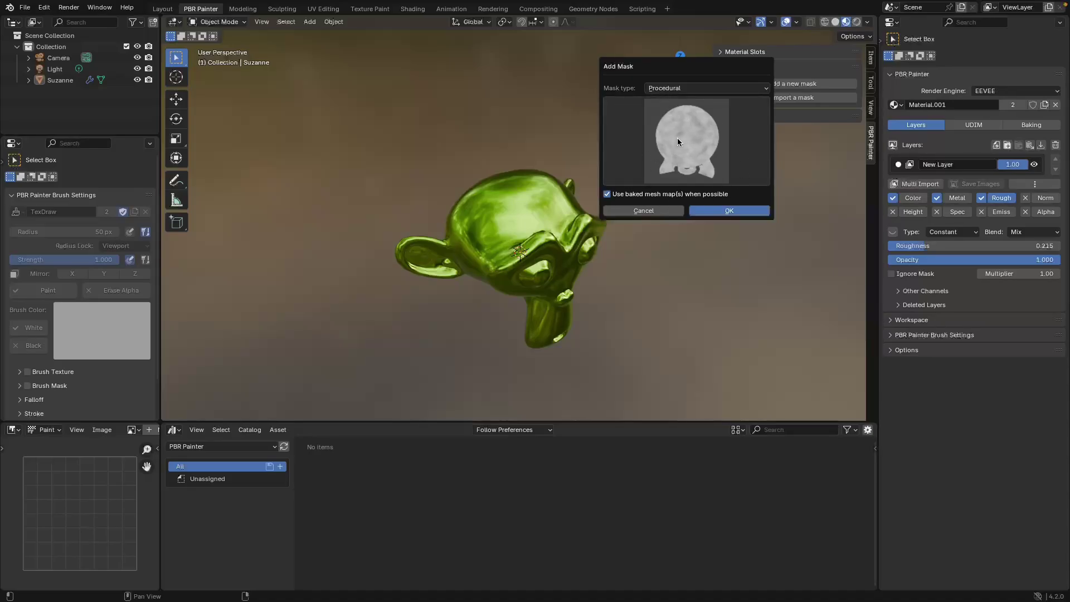
pyautogui.click(719, 211)
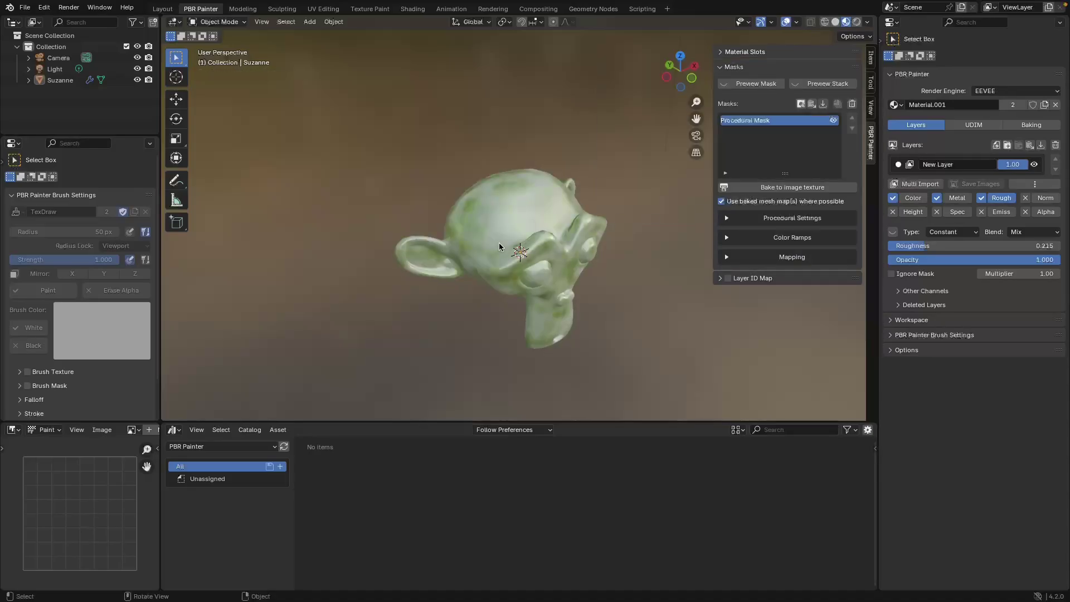
# Preview the procedural mask alone on Suzanne, then return to the material view.
pyautogui.moveTo(537, 252); pyautogui.dragTo(586, 247, button='middle')
pyautogui.scroll(4, 577, 260)
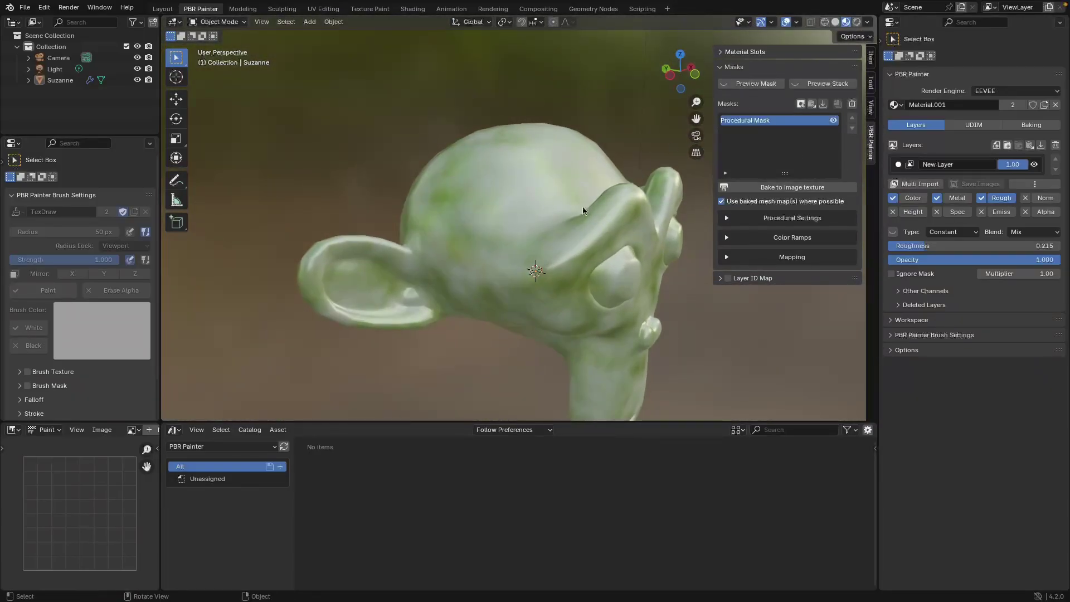
pyautogui.click(741, 87)
pyautogui.moveTo(574, 222); pyautogui.dragTo(873, 217, button='middle')
pyautogui.click(916, 200)
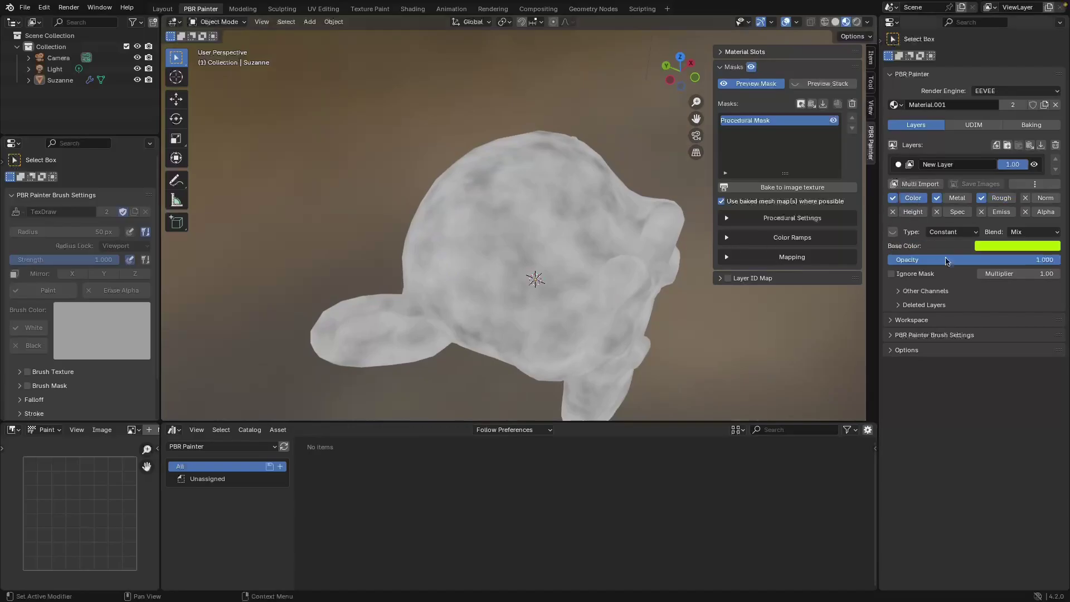
pyautogui.click(731, 85)
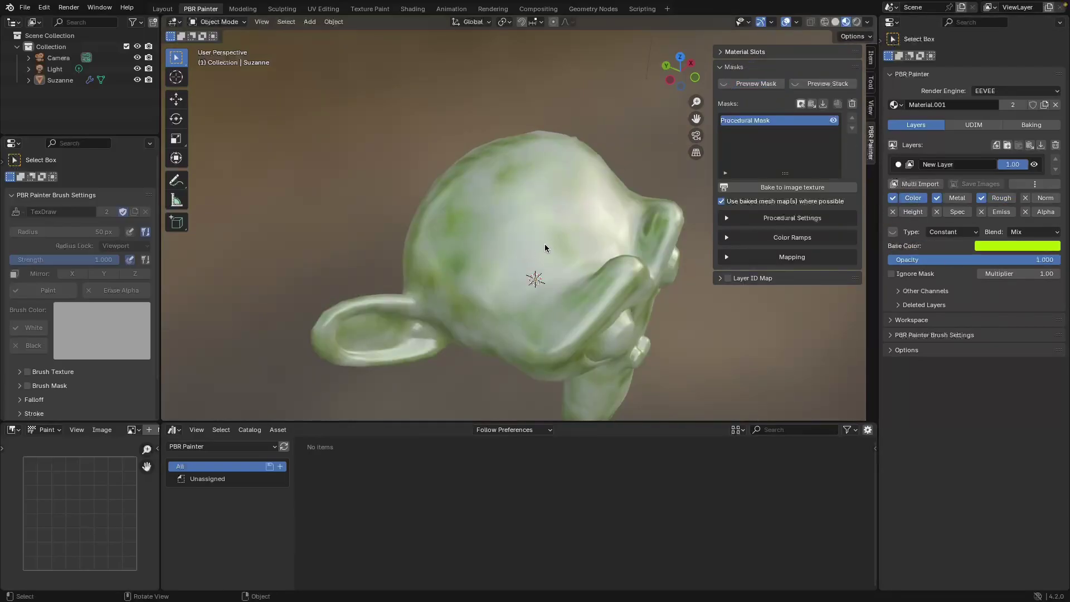
# Give the Background Layer a light lavender base colour.
pyautogui.click(893, 146)
pyautogui.click(907, 151)
pyautogui.click(872, 153)
pyautogui.click(913, 193)
pyautogui.click(897, 202)
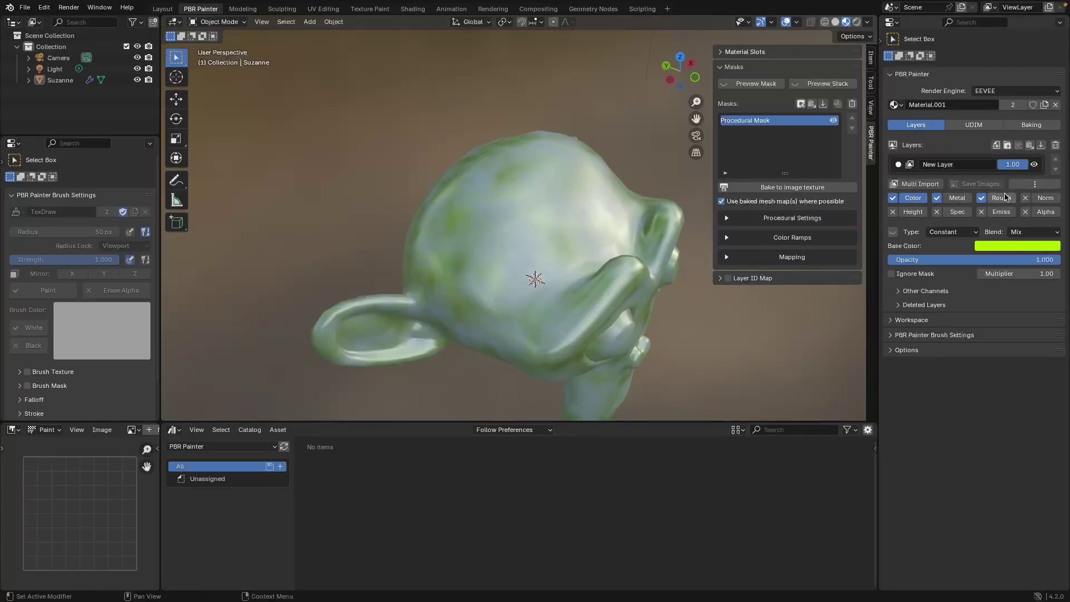
pyautogui.moveTo(598, 299); pyautogui.dragTo(572, 271, button='middle')
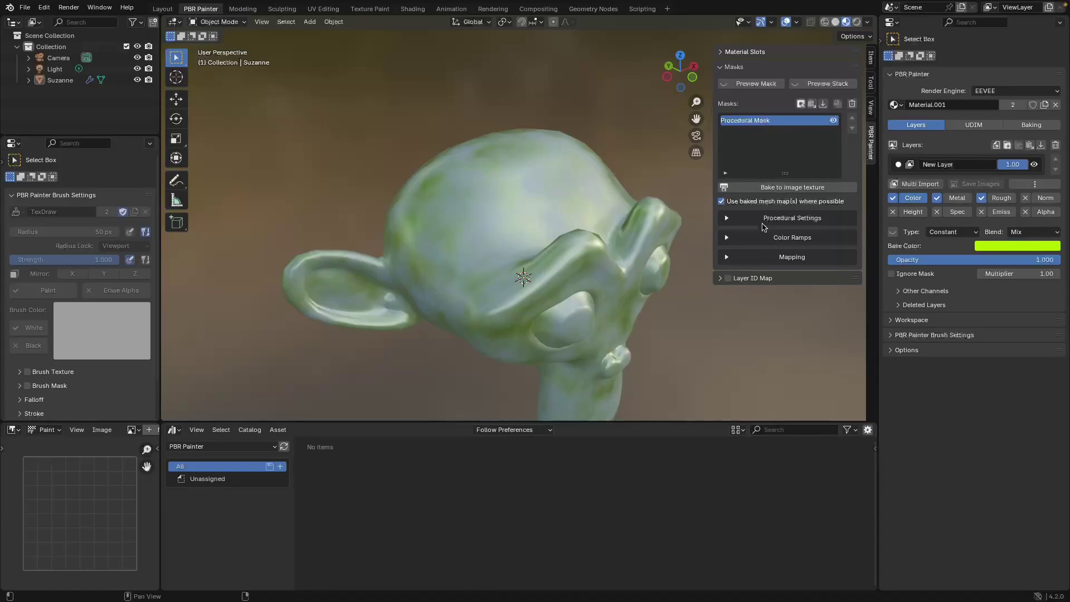
# Lower the noise scale to 2.600, then switch the procedural pattern to Voronoi.
pyautogui.click(728, 220)
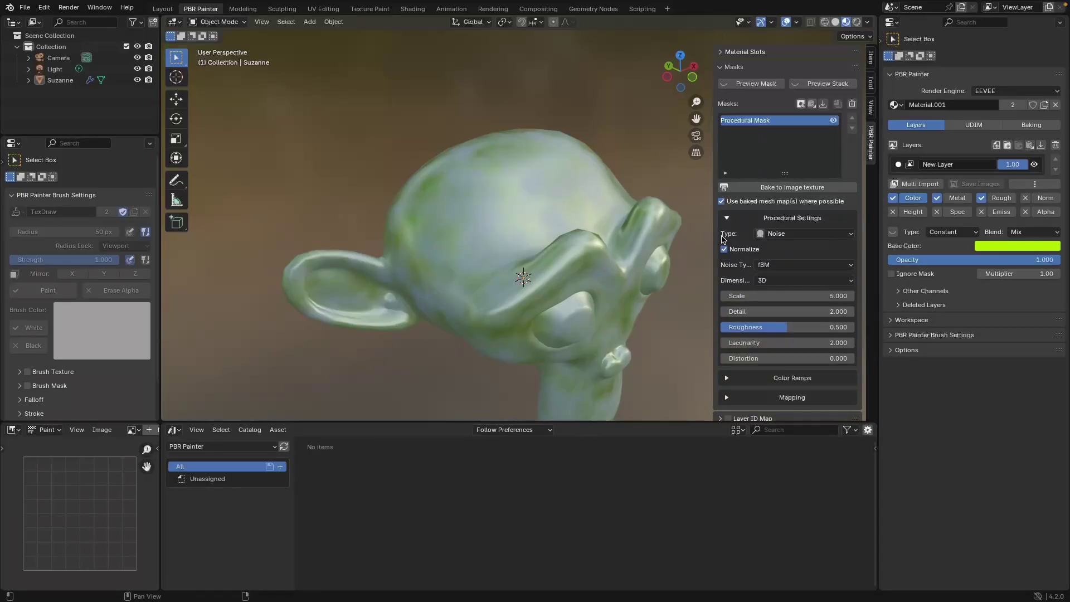
pyautogui.scroll(-1, 804, 265)
pyautogui.moveTo(803, 290); pyautogui.dragTo(820, 306)
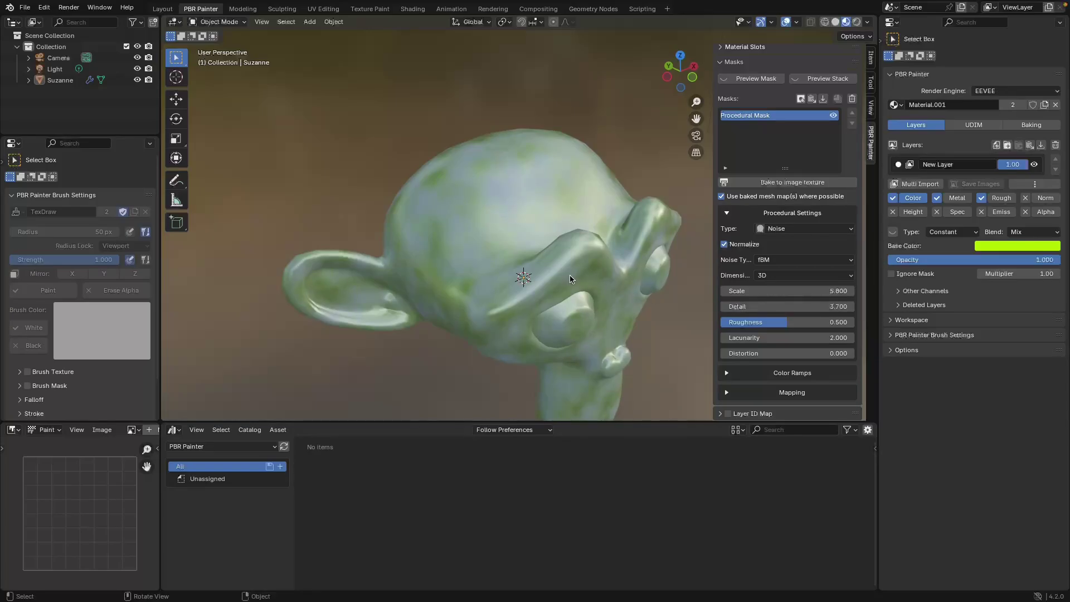
pyautogui.click(819, 229)
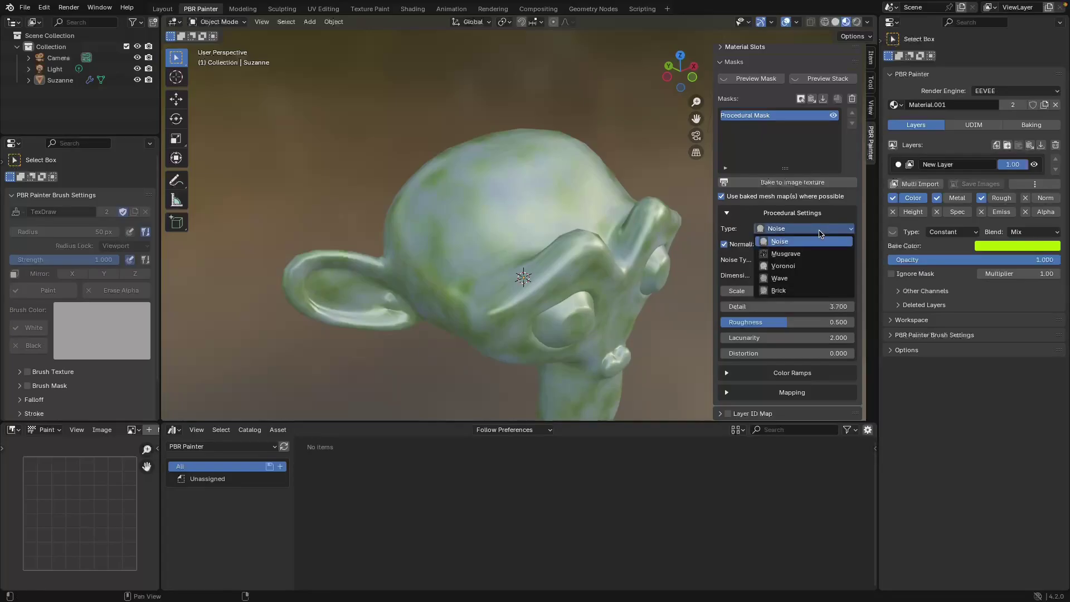
pyautogui.click(795, 265)
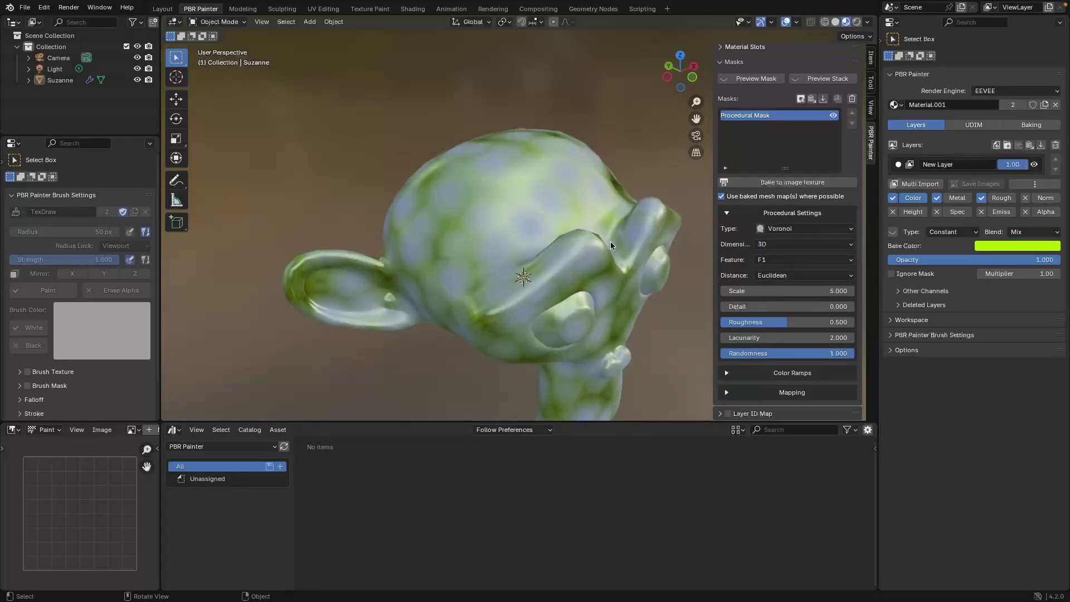
# Set the Voronoi scale to 10.200, checking the result in mask-only preview.
pyautogui.moveTo(611, 242); pyautogui.dragTo(530, 232, button='middle')
pyautogui.moveTo(786, 291); pyautogui.dragTo(809, 291)
pyautogui.moveTo(524, 253); pyautogui.dragTo(506, 236, button='middle')
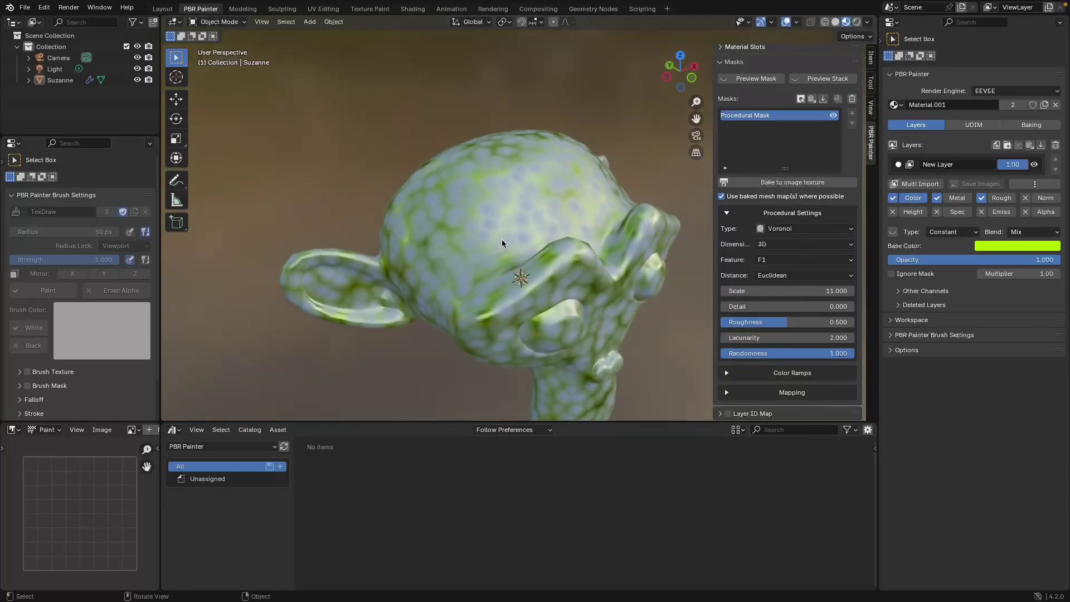
pyautogui.click(755, 81)
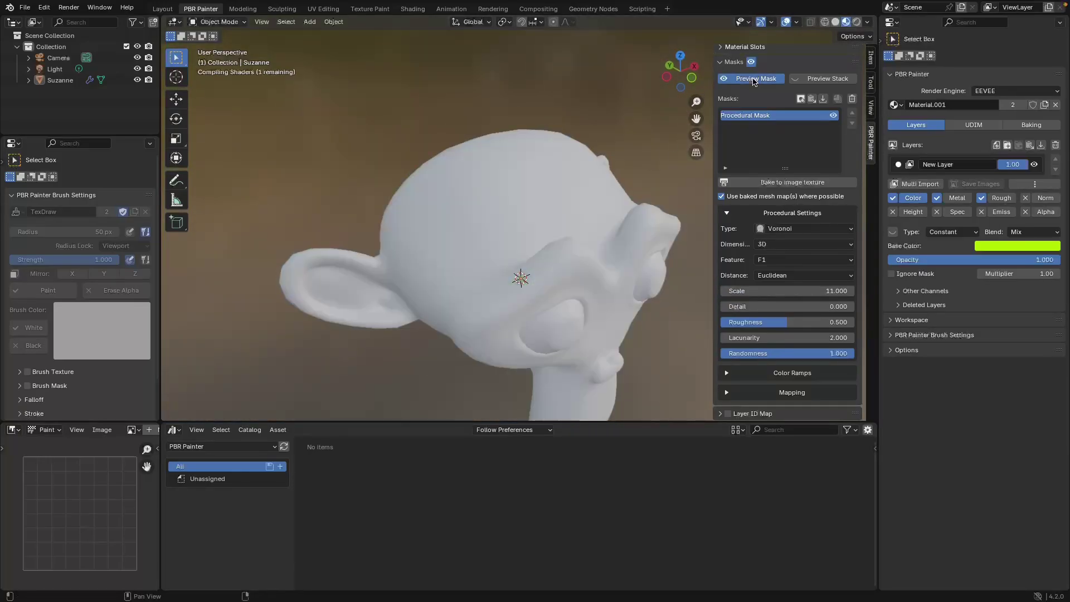
pyautogui.moveTo(769, 292)
pyautogui.mouseDown()
pyautogui.moveTo(734, 292)
pyautogui.moveTo(777, 293)
pyautogui.mouseUp()
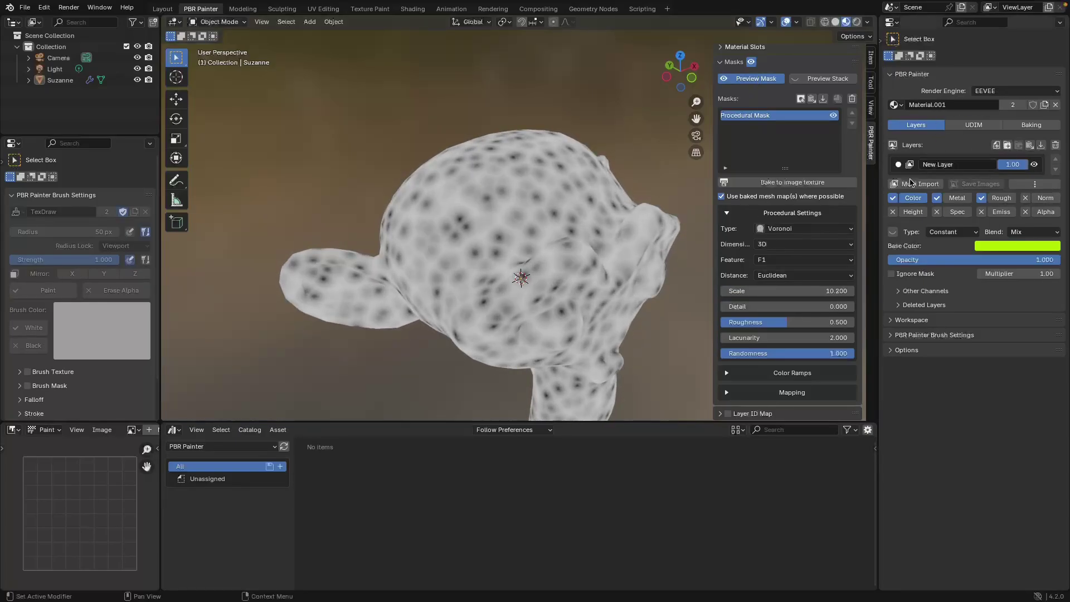
pyautogui.click(747, 80)
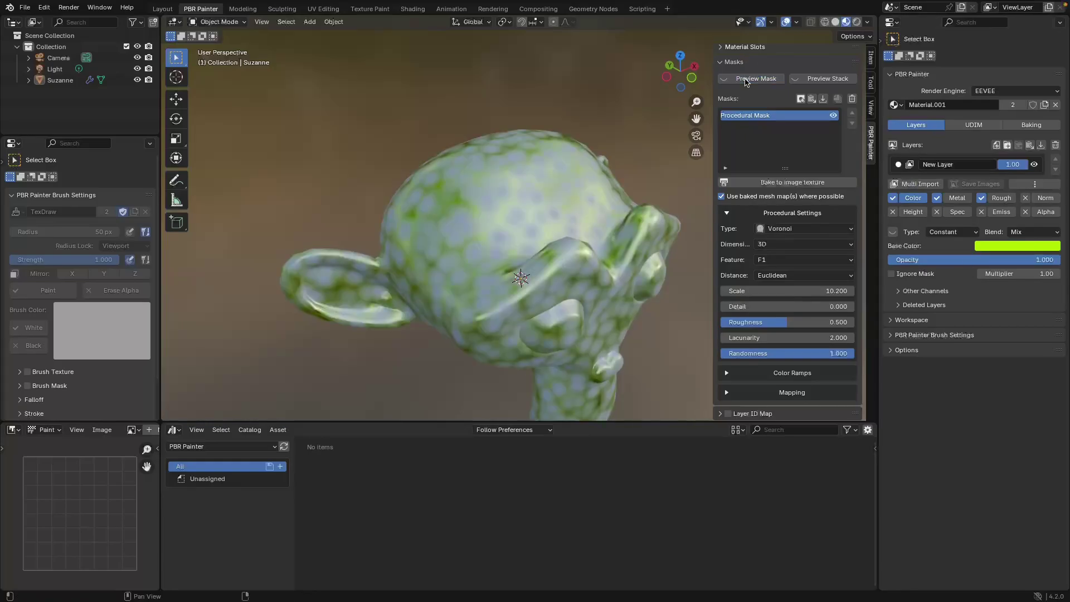
pyautogui.click(728, 214)
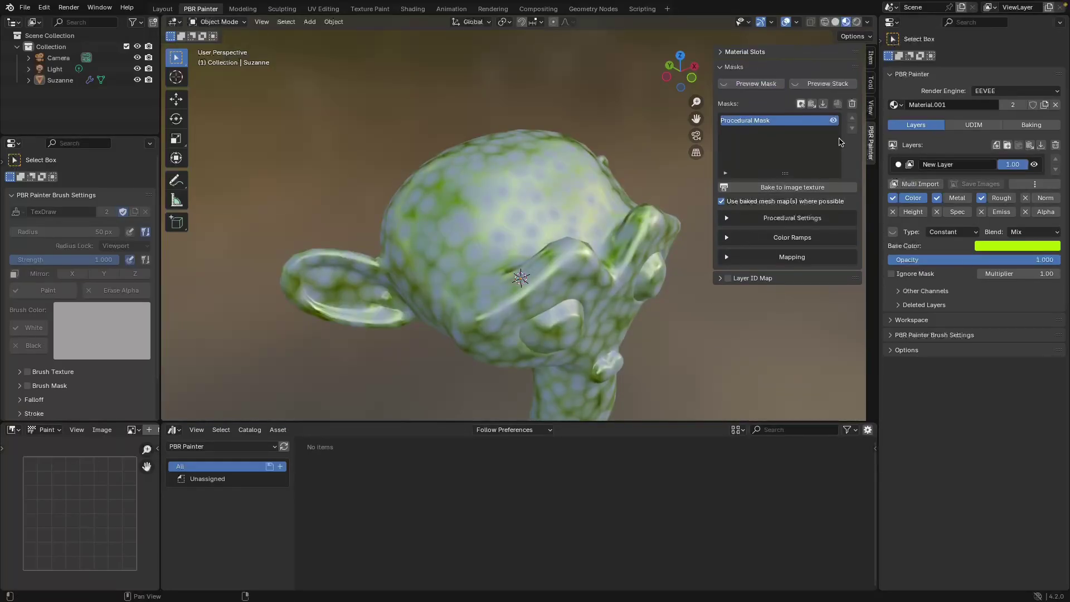
# Preview the mask alone and pull the colour ramp's black and white stops inward.
pyautogui.click(742, 238)
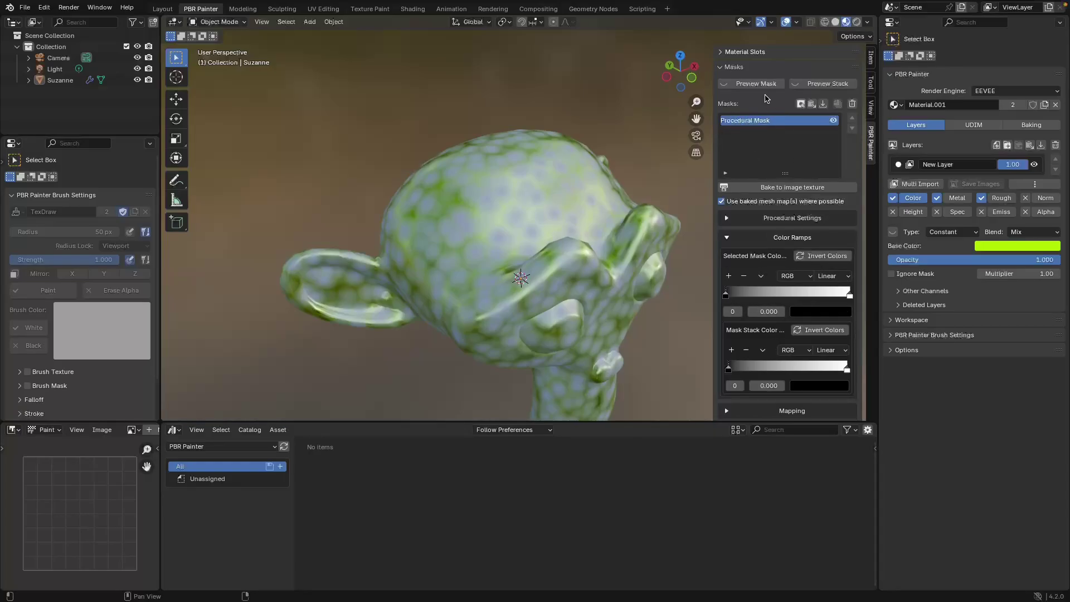
pyautogui.click(739, 84)
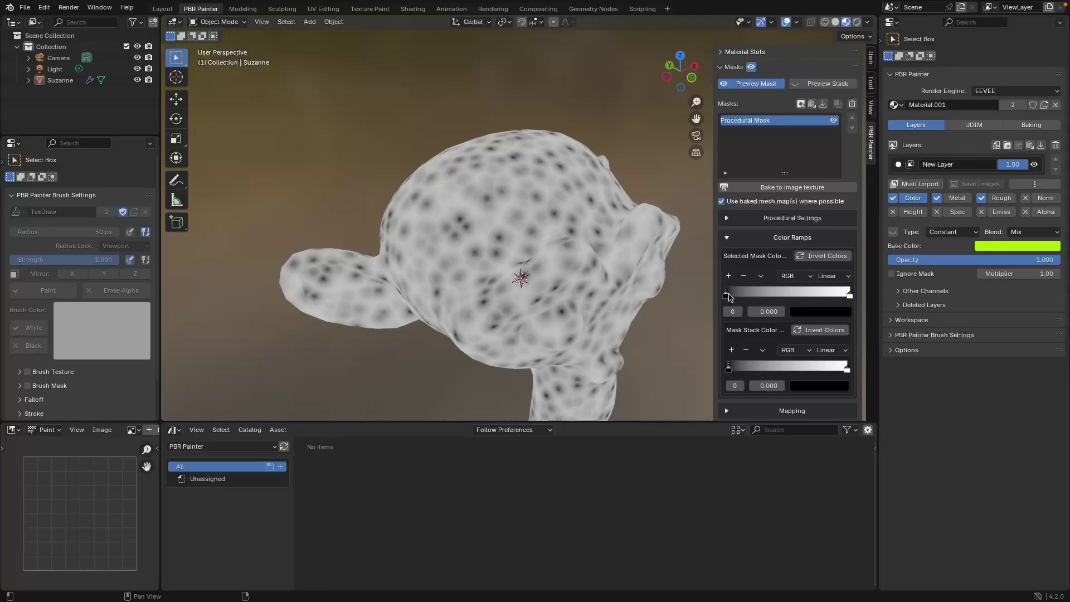
pyautogui.moveTo(726, 293); pyautogui.dragTo(801, 302)
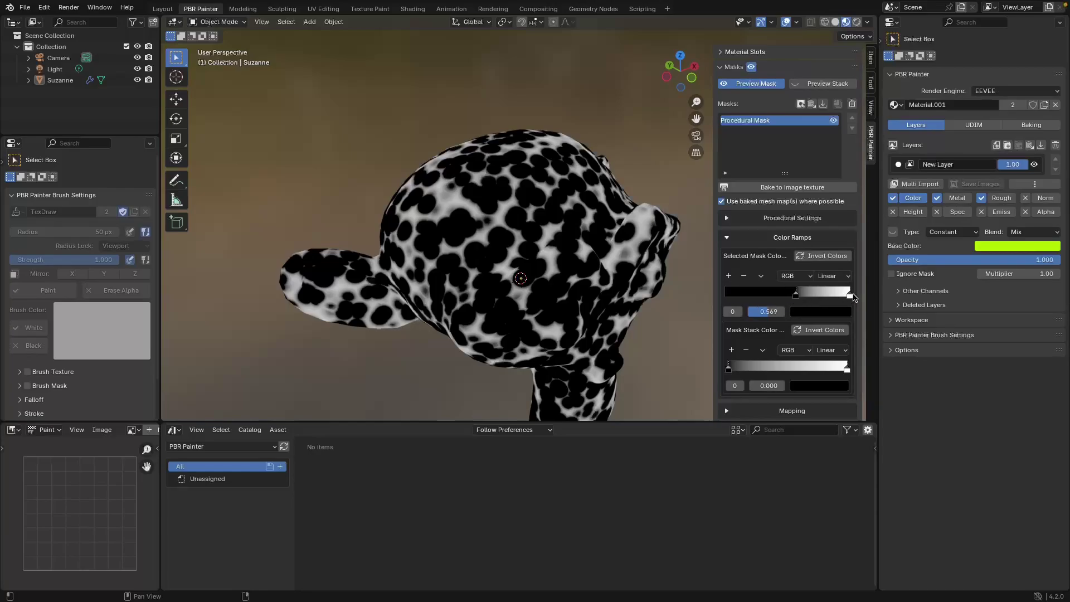
pyautogui.moveTo(849, 300); pyautogui.dragTo(823, 299)
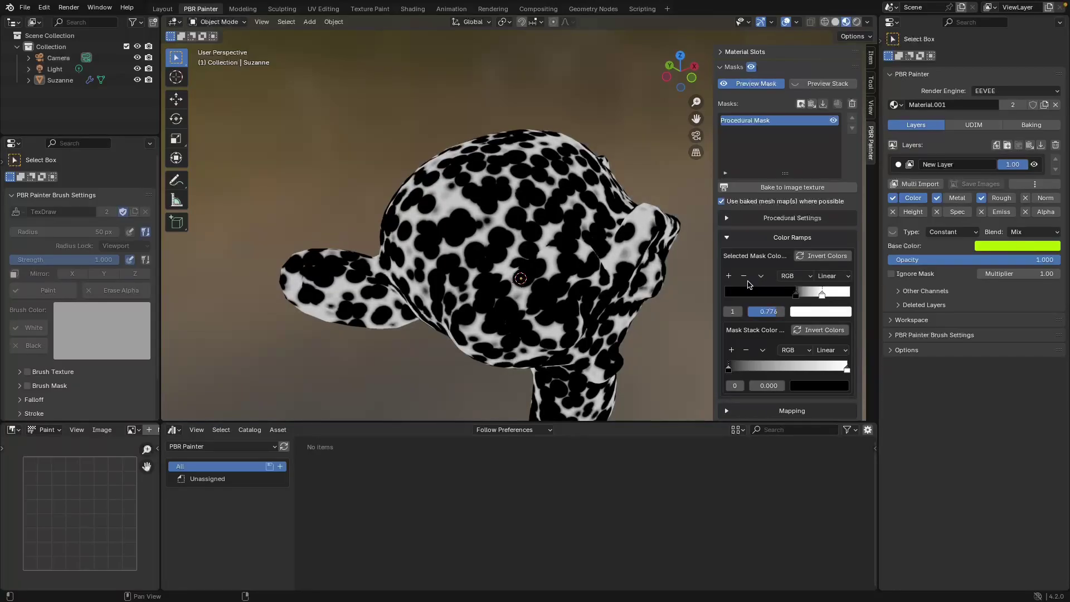
# Darken the right ramp stop nearly to black and add a white stop at 0.672.
pyautogui.click(829, 313)
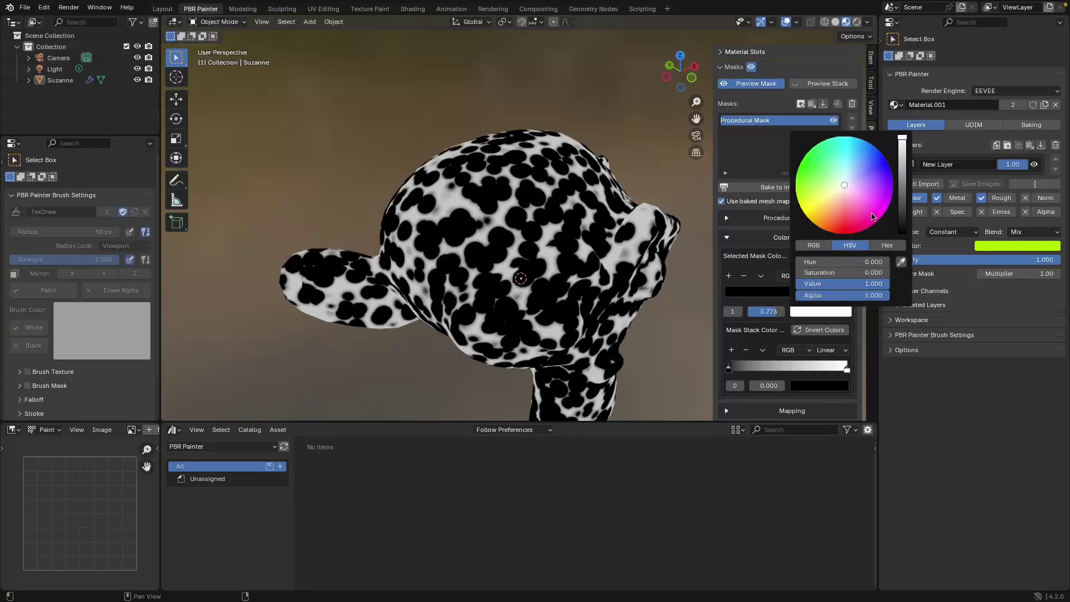
pyautogui.moveTo(903, 170)
pyautogui.mouseDown()
pyautogui.moveTo(903, 217)
pyautogui.moveTo(903, 184)
pyautogui.mouseUp()
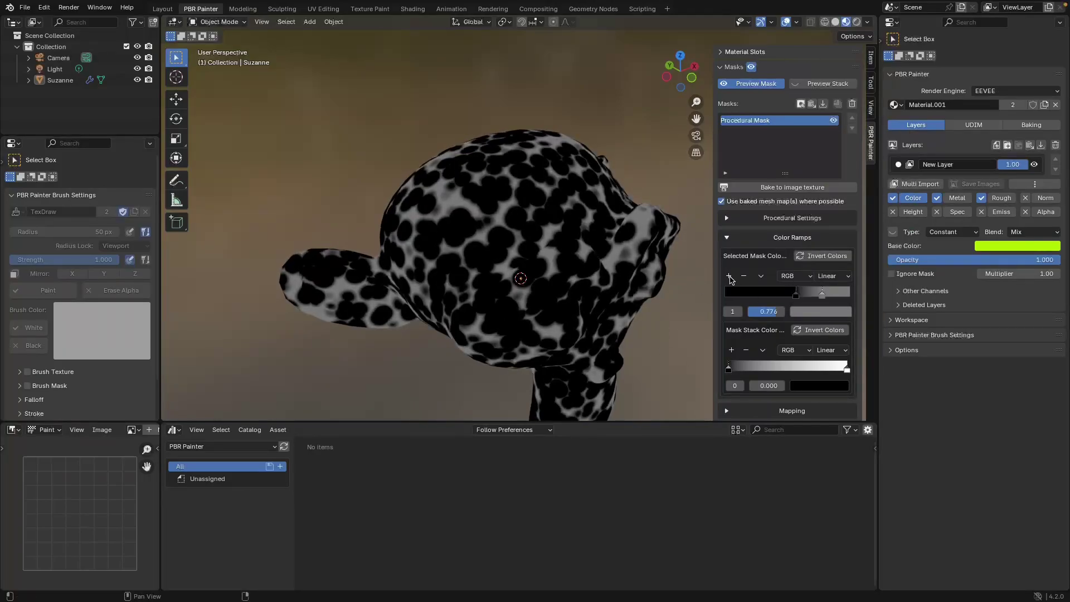
pyautogui.click(729, 276)
pyautogui.click(821, 312)
pyautogui.moveTo(898, 168); pyautogui.dragTo(902, 138)
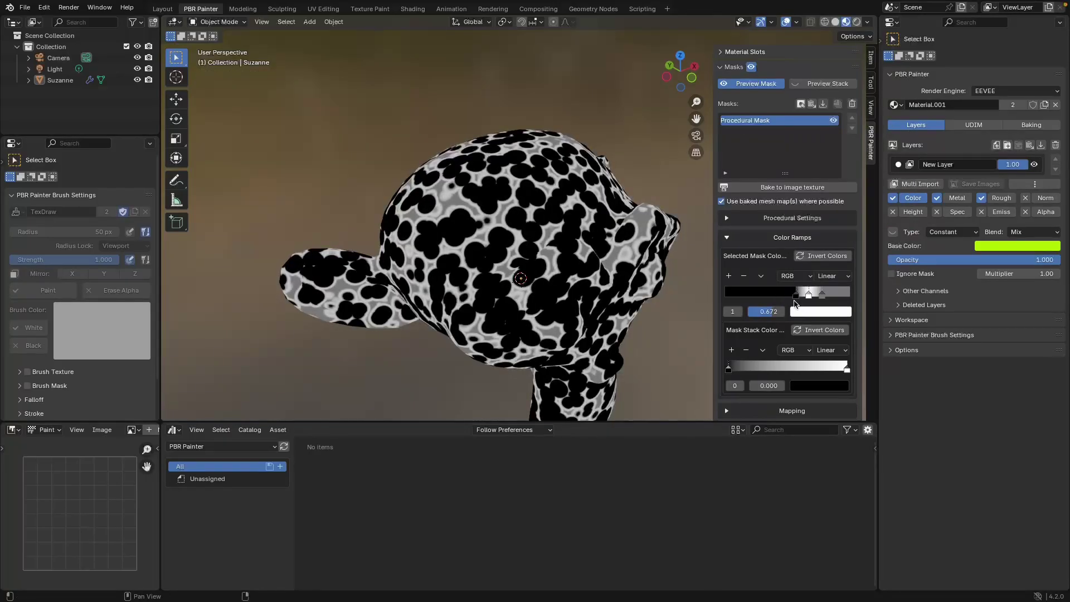
pyautogui.moveTo(554, 296); pyautogui.dragTo(566, 290, button='middle')
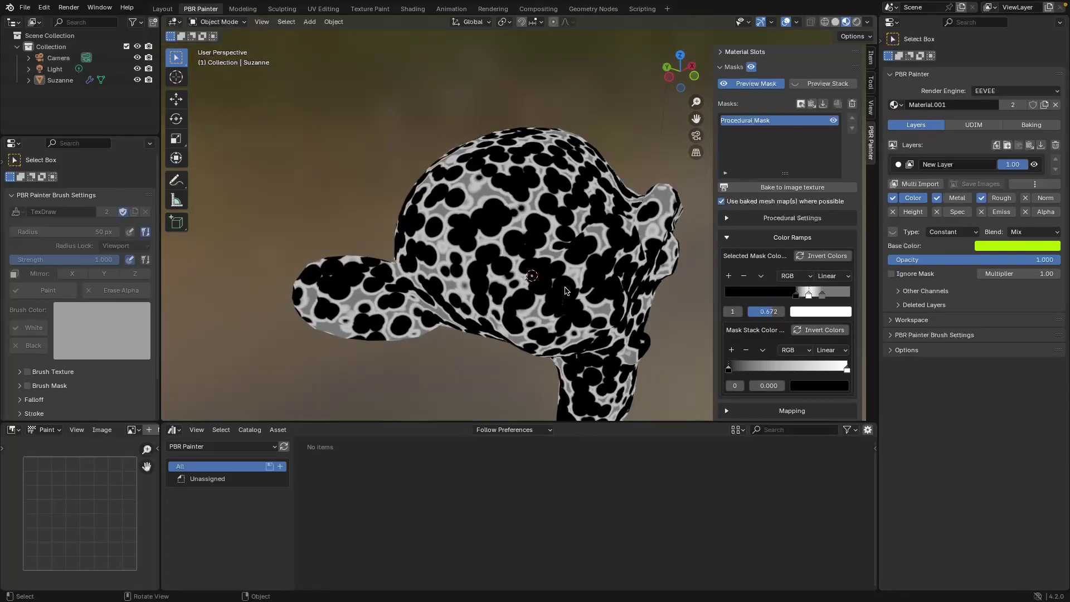
# With the mask preview off, move the ramp stops to 0.409 and 0.560.
pyautogui.click(753, 84)
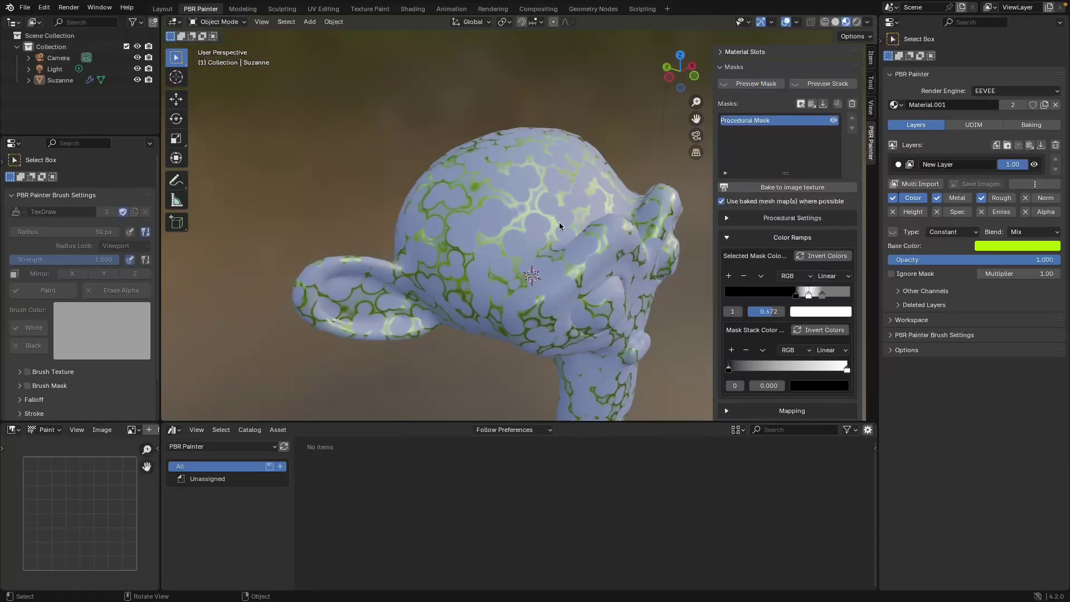
pyautogui.scroll(5, 559, 222)
pyautogui.moveTo(534, 260); pyautogui.dragTo(479, 246, button='middle')
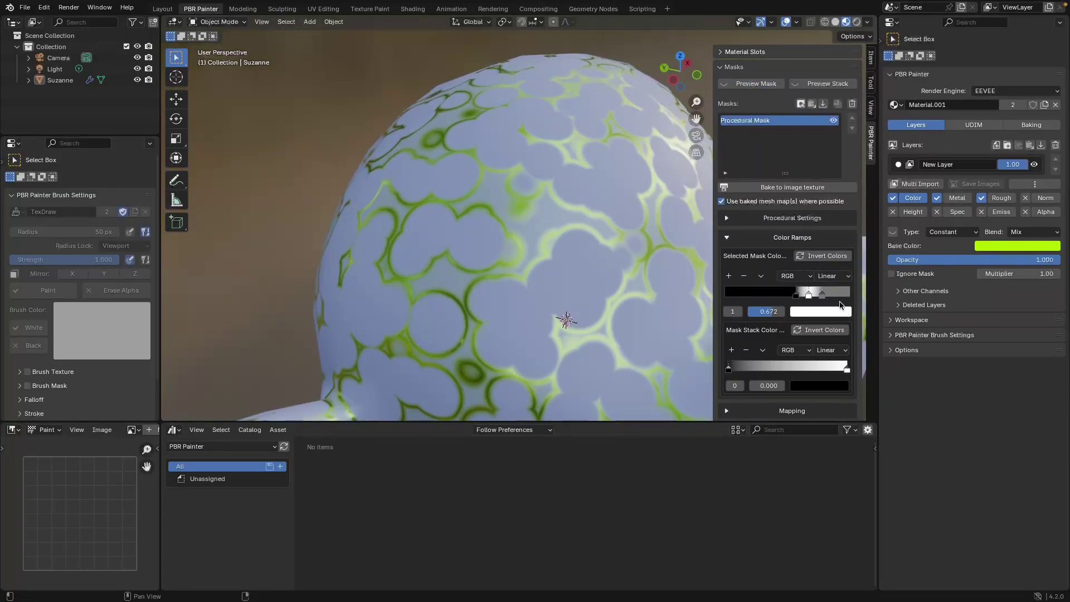
pyautogui.moveTo(796, 296)
pyautogui.mouseDown()
pyautogui.moveTo(776, 294)
pyautogui.moveTo(795, 295)
pyautogui.mouseUp()
pyautogui.scroll(-4, 557, 251)
pyautogui.moveTo(557, 251)
pyautogui.mouseDown(button='middle')
pyautogui.moveTo(535, 240)
pyautogui.moveTo(557, 246)
pyautogui.mouseUp(button='middle')
# Toggle Invert Colors on and back off, then collapse the Color Ramps panel.
pyautogui.click(810, 257)
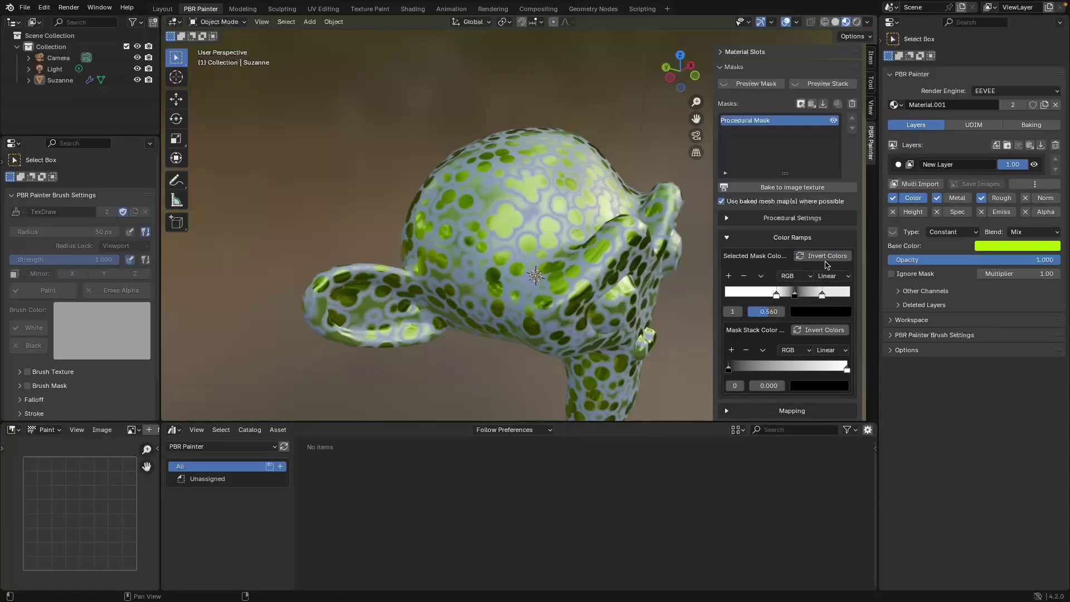
pyautogui.click(821, 257)
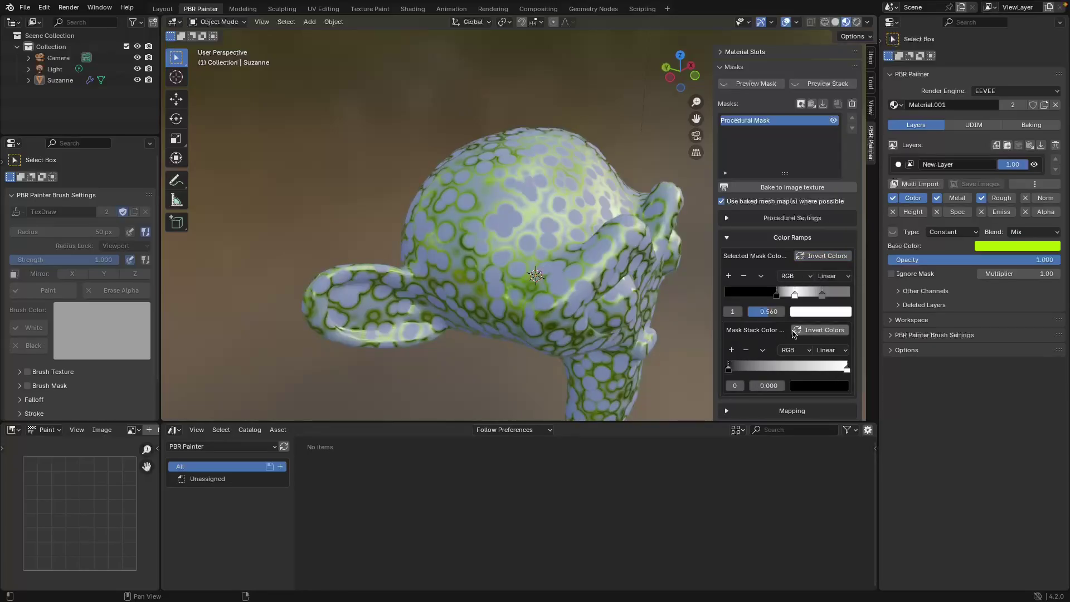
pyautogui.click(729, 239)
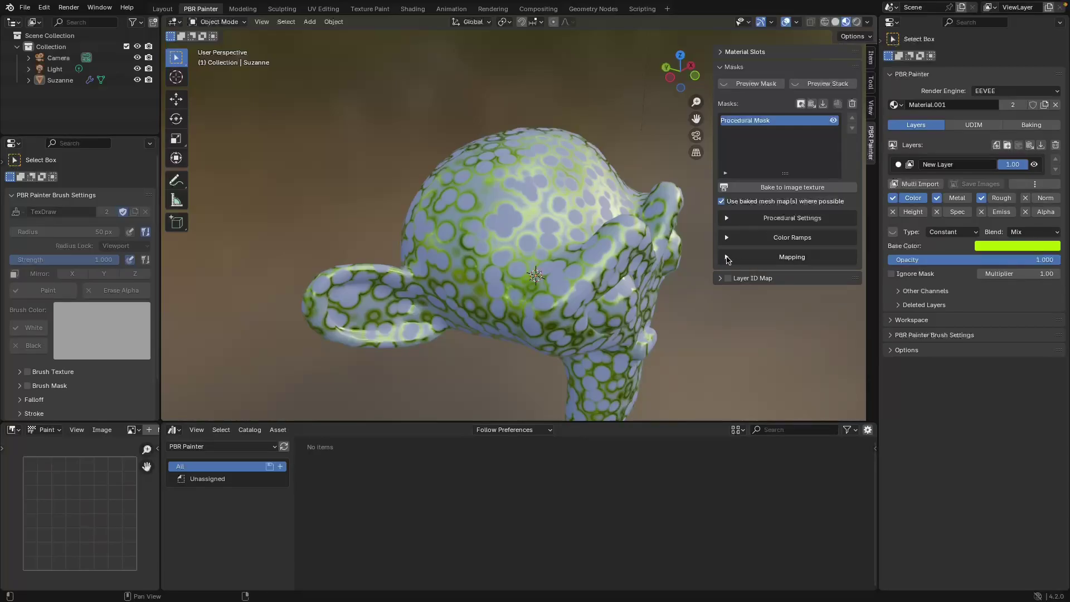
pyautogui.click(726, 238)
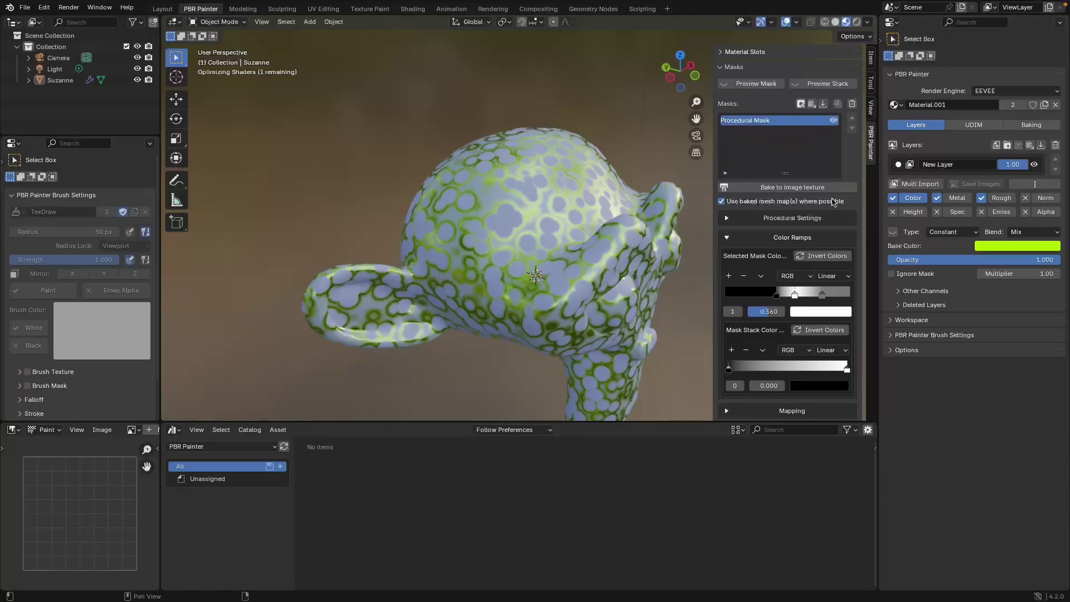
pyautogui.click(727, 238)
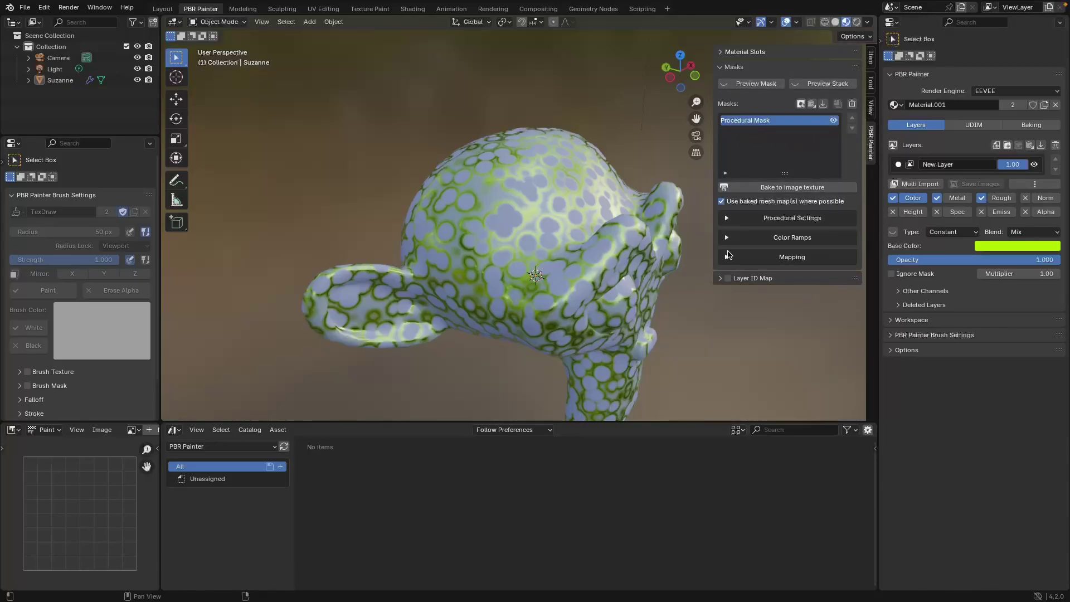
pyautogui.click(727, 258)
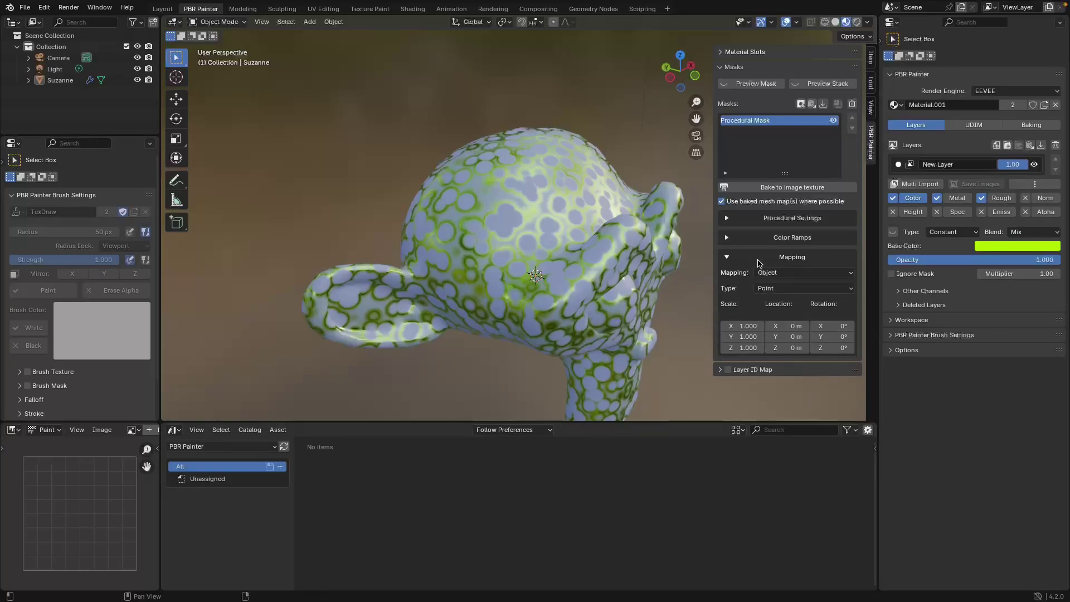
# Adjust the mask mapping's X scale, X location -0.5 m and X rotation -21.7°.
pyautogui.moveTo(747, 326); pyautogui.dragTo(819, 326)
pyautogui.moveTo(490, 239); pyautogui.dragTo(581, 260, button='middle')
pyautogui.moveTo(791, 326); pyautogui.dragTo(820, 326)
# Try UV mapping for the mask, then revert it to Object mapping.
pyautogui.click(780, 272)
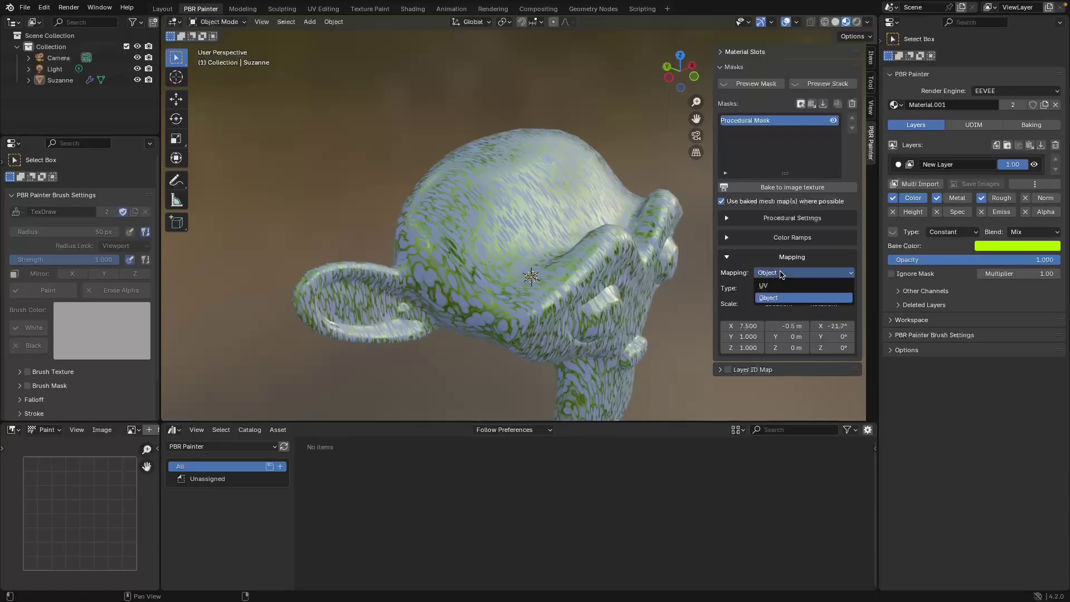
pyautogui.click(777, 286)
pyautogui.moveTo(577, 249); pyautogui.dragTo(613, 251, button='middle')
pyautogui.moveTo(522, 271); pyautogui.dragTo(725, 279, button='middle')
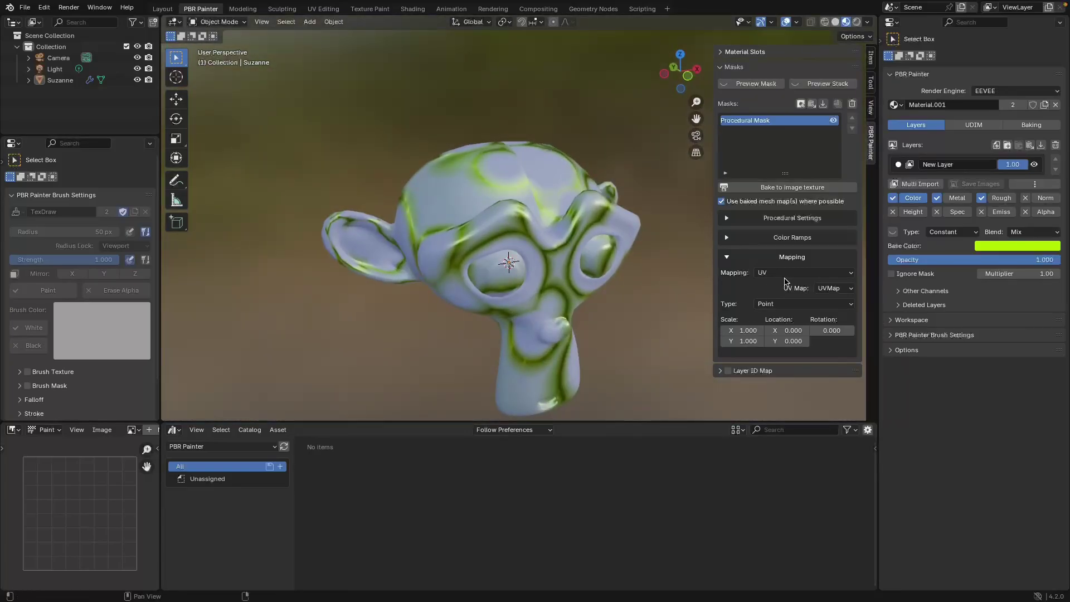
pyautogui.click(780, 273)
pyautogui.click(779, 295)
# Reduce the pattern's X scale to 2.2 and collapse the Mapping settings.
pyautogui.moveTo(558, 251)
pyautogui.mouseDown(button='middle')
pyautogui.moveTo(501, 245)
pyautogui.moveTo(613, 248)
pyautogui.moveTo(573, 248)
pyautogui.mouseUp(button='middle')
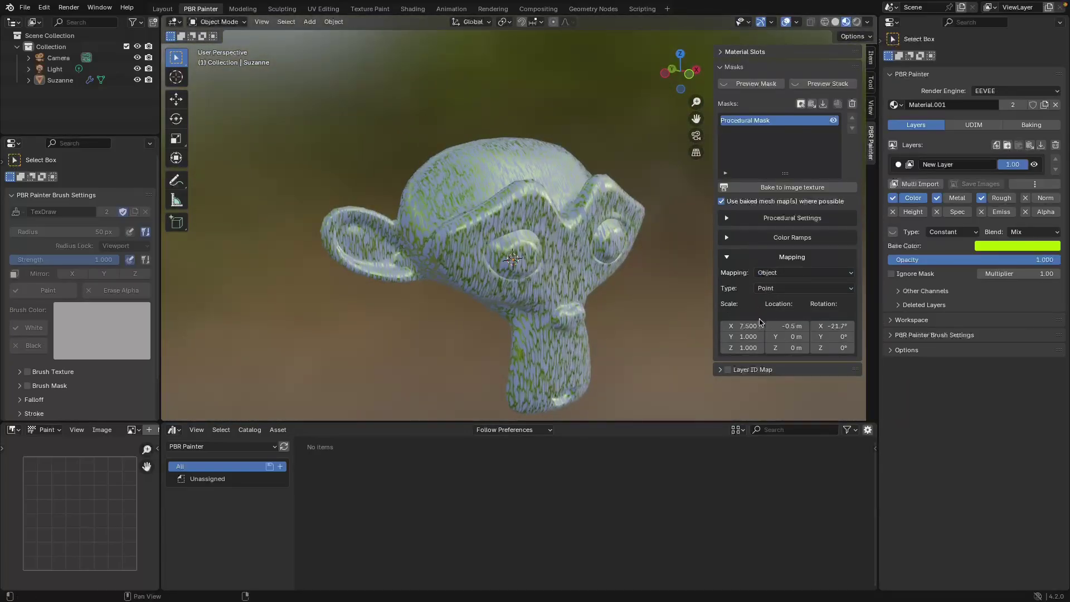
pyautogui.moveTo(491, 262); pyautogui.dragTo(543, 263, button='middle')
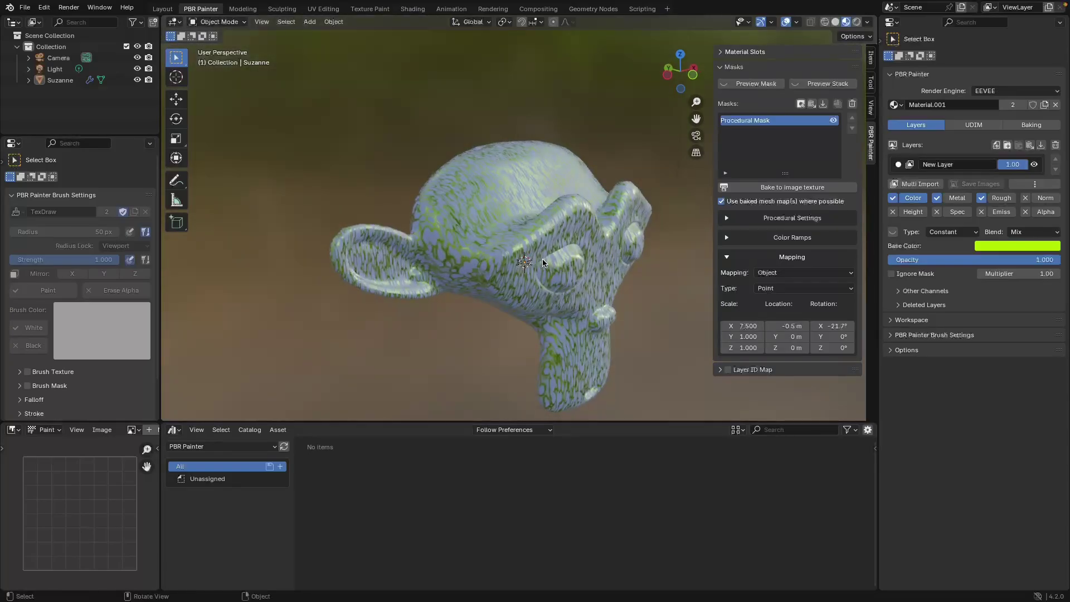
pyautogui.moveTo(744, 326)
pyautogui.mouseDown()
pyautogui.moveTo(775, 326)
pyautogui.moveTo(736, 326)
pyautogui.mouseUp()
pyautogui.moveTo(481, 215); pyautogui.dragTo(602, 290, button='middle')
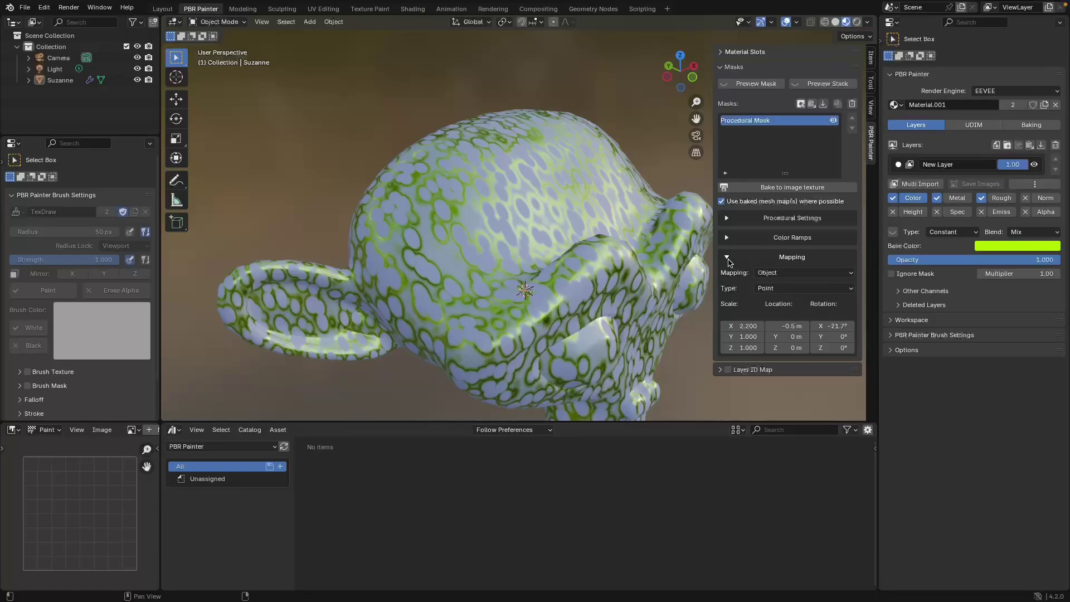
pyautogui.click(727, 258)
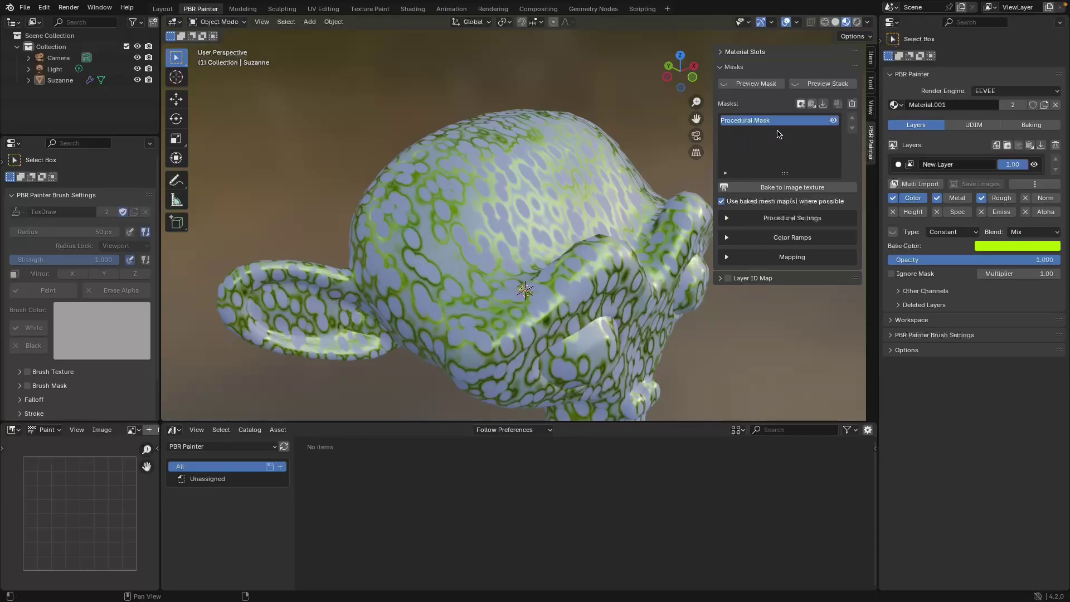
# Add a Gradient mask above the Procedural mask and enable Preview Stack.
pyautogui.click(801, 105)
pyautogui.click(719, 109)
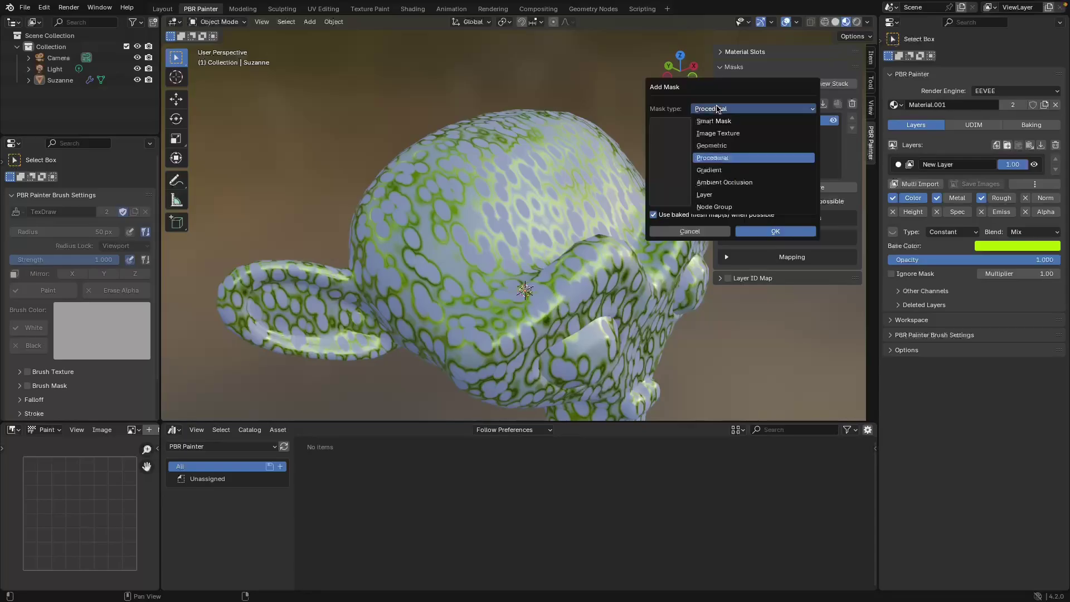
pyautogui.click(720, 170)
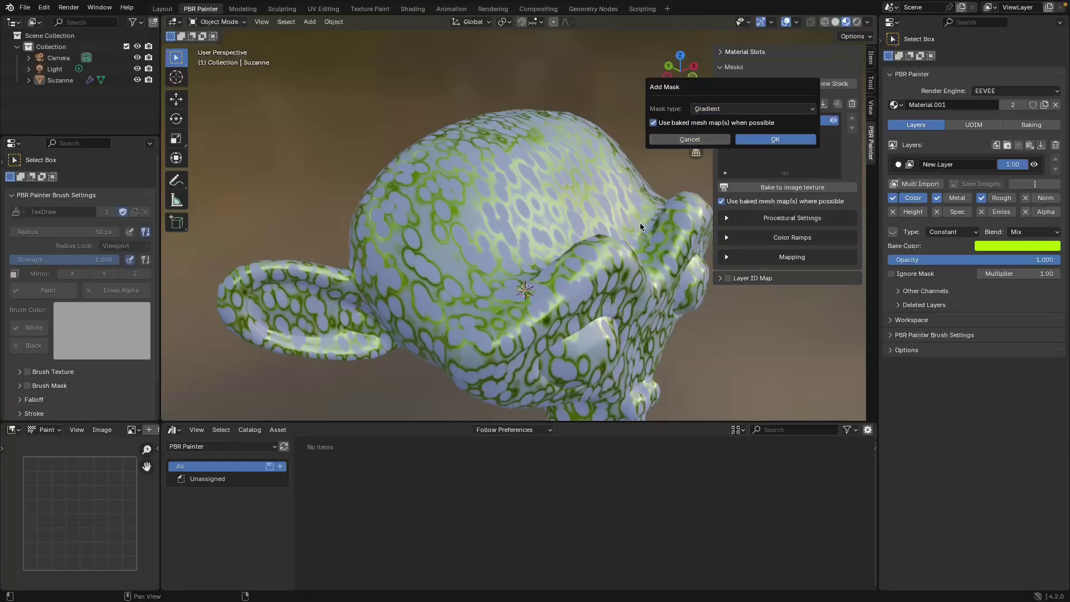
pyautogui.click(775, 140)
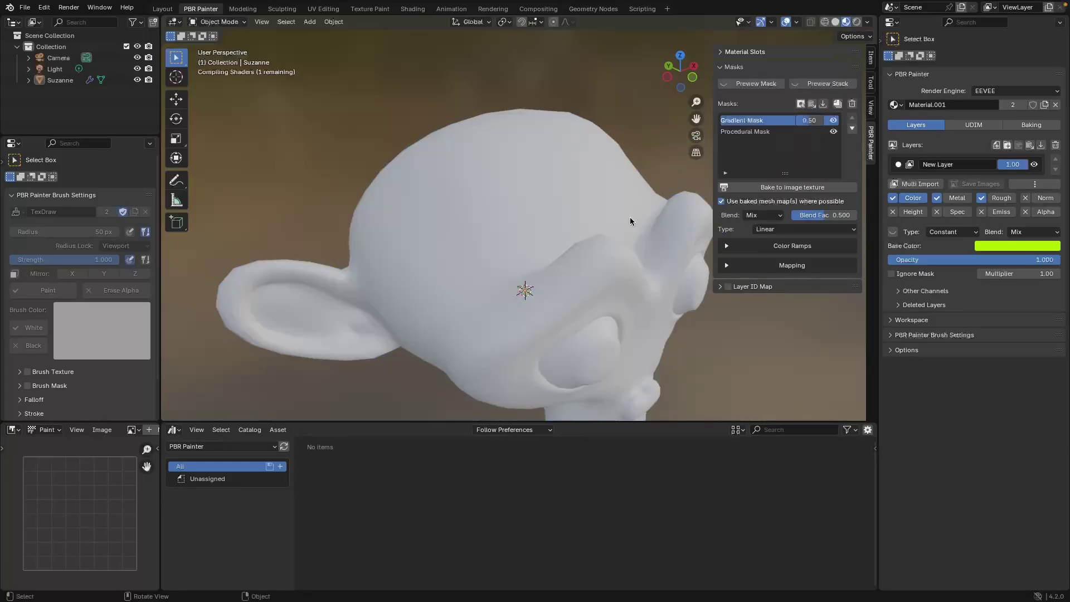
pyautogui.moveTo(633, 299); pyautogui.dragTo(570, 275, button='middle')
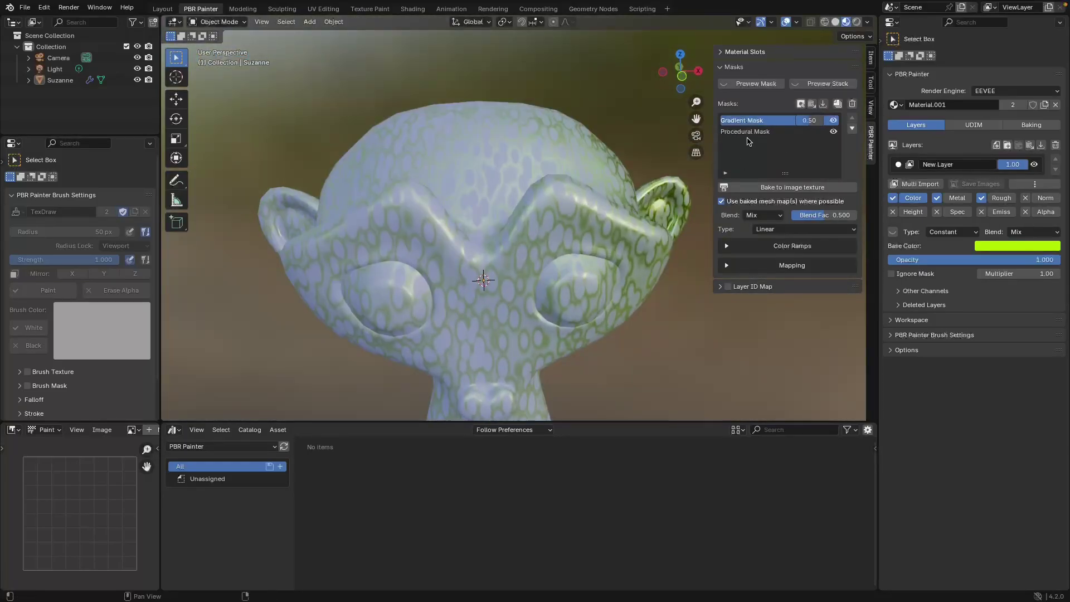
pyautogui.click(816, 85)
pyautogui.scroll(-2, 567, 210)
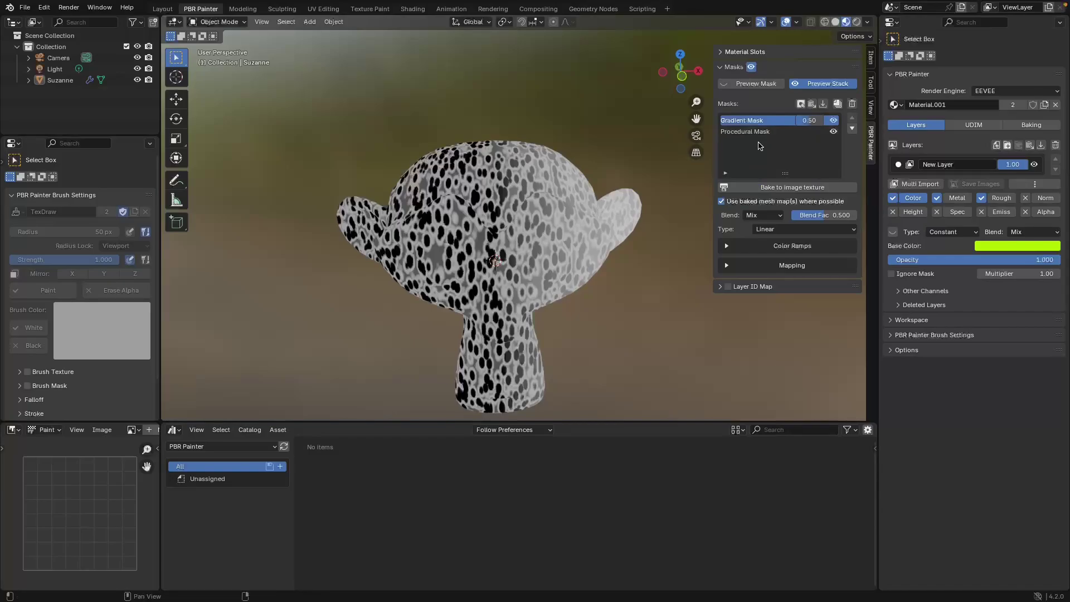
pyautogui.moveTo(556, 237); pyautogui.dragTo(508, 239, button='middle')
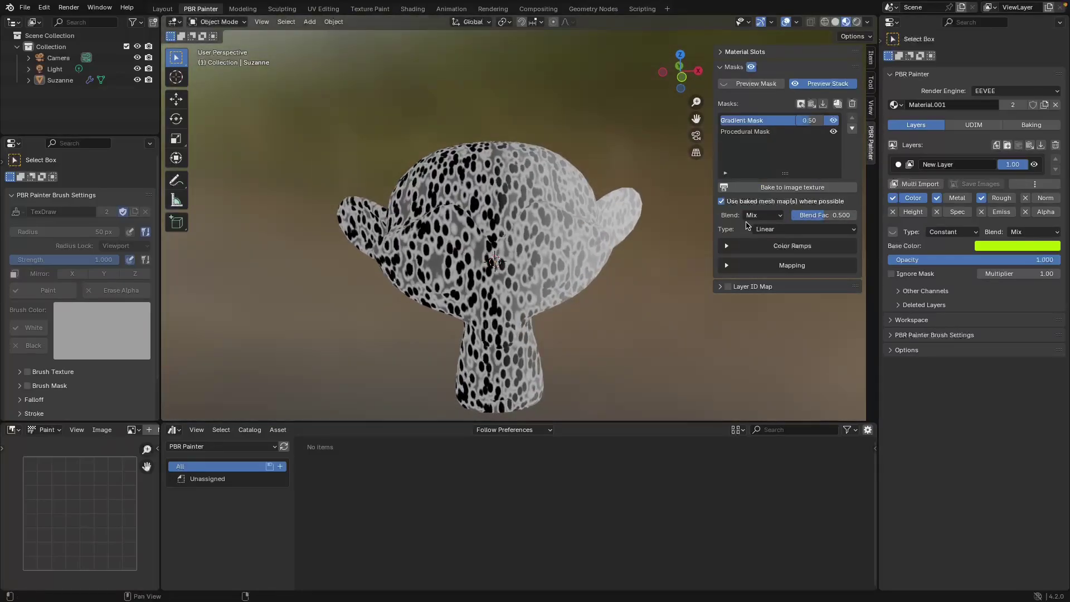
pyautogui.click(763, 215)
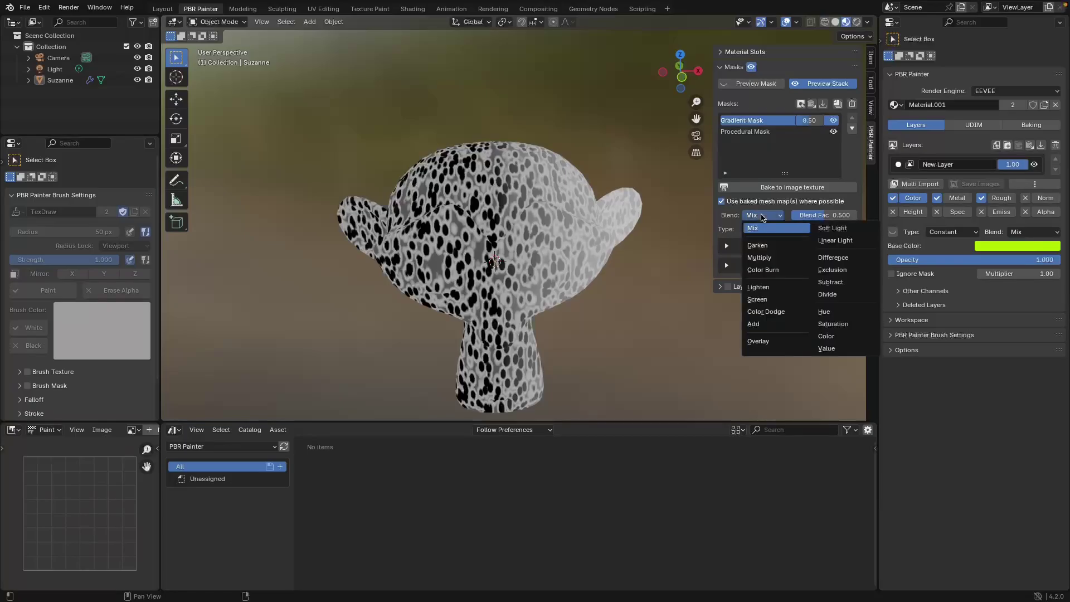
pyautogui.click(763, 217)
pyautogui.moveTo(824, 216); pyautogui.dragTo(792, 215)
pyautogui.moveTo(549, 285); pyautogui.dragTo(740, 162, button='middle')
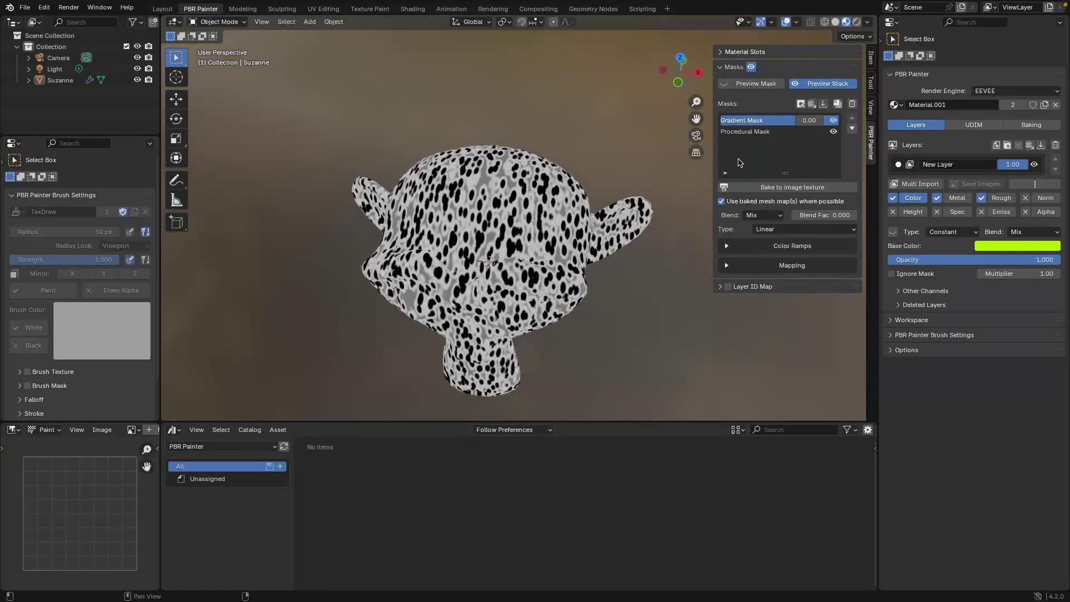
pyautogui.click(809, 215)
pyautogui.write('1')
pyautogui.press('Return')
pyautogui.press('KP_1')
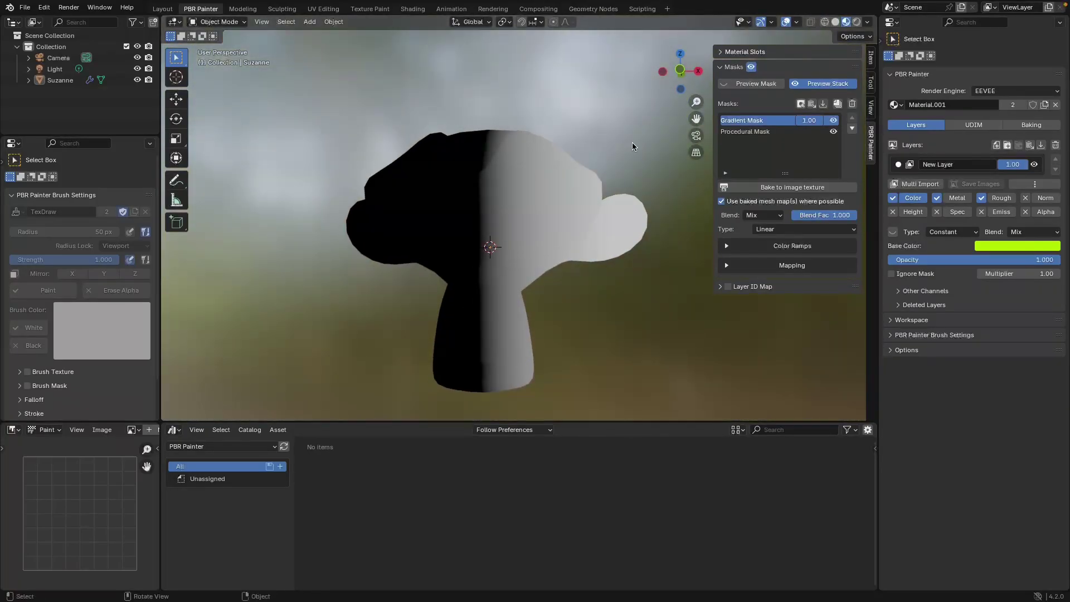
pyautogui.press('KP_4')
pyautogui.click(828, 214)
pyautogui.write('0.5')
pyautogui.press('Return')
pyautogui.moveTo(485, 273); pyautogui.dragTo(630, 241, button='middle')
# Move the mask stack ramp's black stop right and its white stop to 0.622.
pyautogui.click(786, 248)
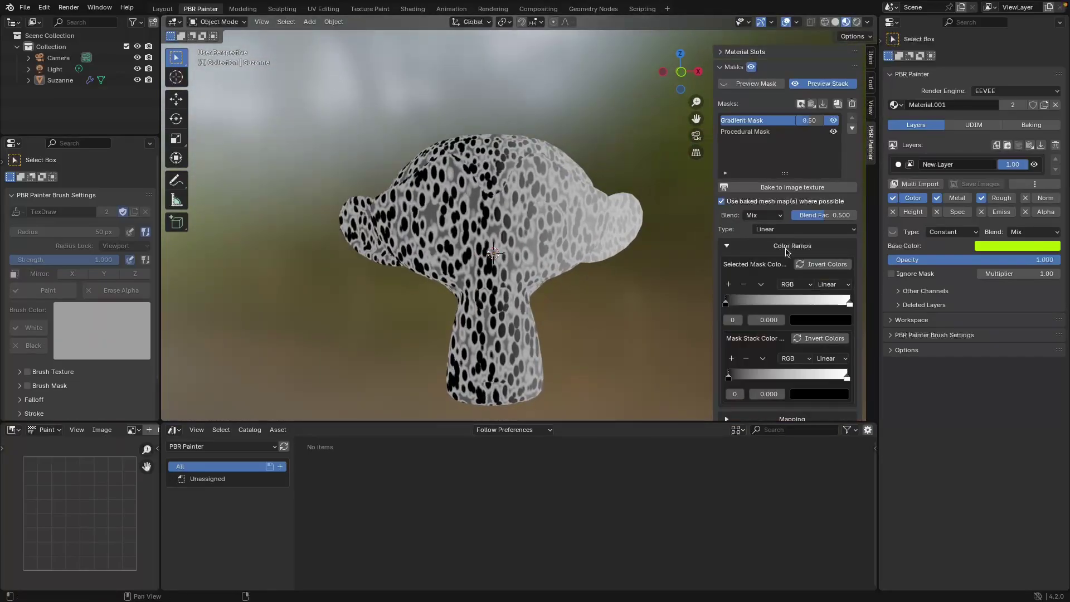
pyautogui.scroll(-1, 788, 253)
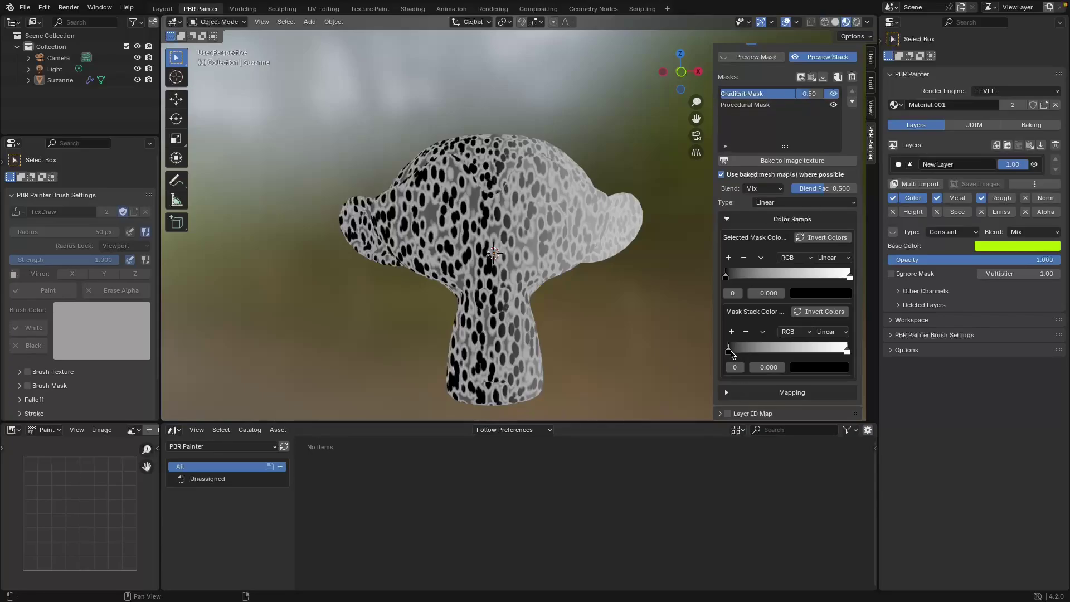
pyautogui.moveTo(732, 354); pyautogui.dragTo(754, 352)
pyautogui.moveTo(840, 350); pyautogui.dragTo(802, 351)
pyautogui.moveTo(529, 234); pyautogui.dragTo(624, 187, button='middle')
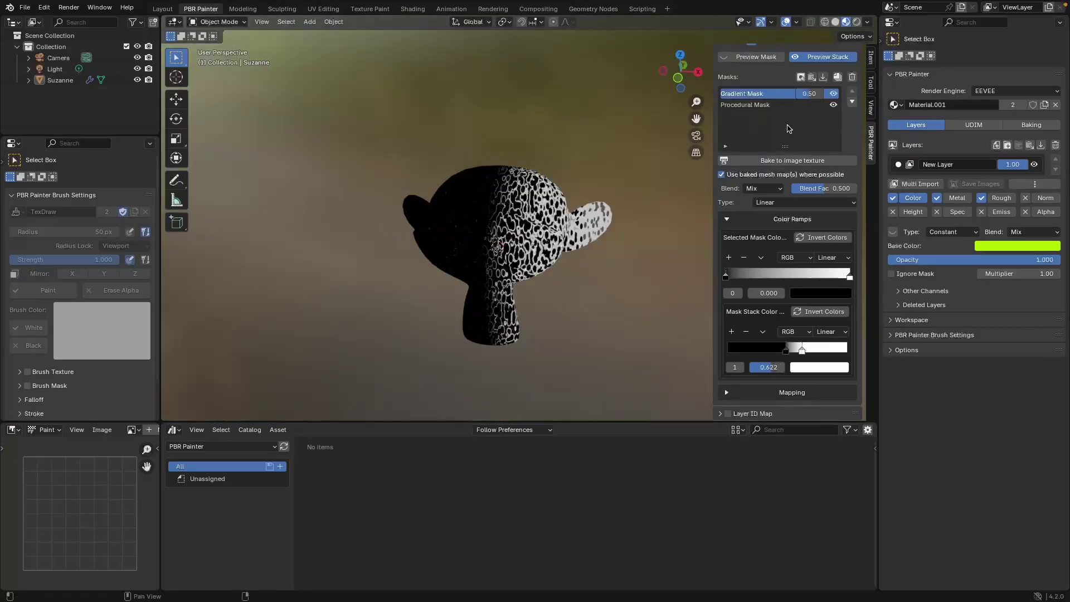
# Turn off Preview Stack and zoom in on Suzanne's face.
pyautogui.click(824, 60)
pyautogui.moveTo(613, 167); pyautogui.dragTo(624, 212, button='middle')
pyautogui.scroll(5, 573, 248)
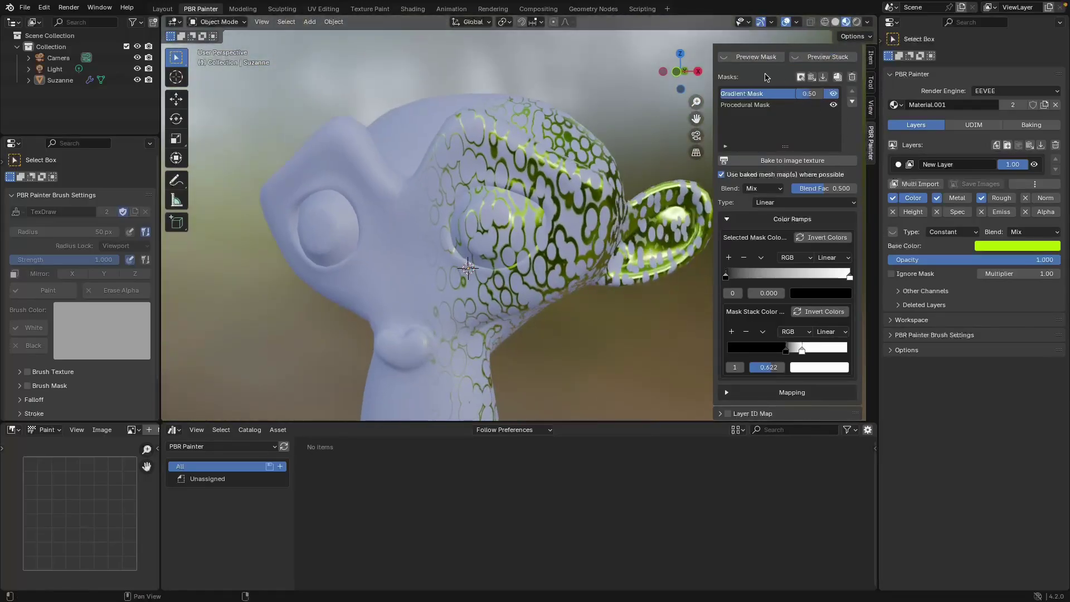
# Collapse Color Ramps and set the Gradient Mask to blend by Multiply at factor 0.450.
pyautogui.scroll(-2, 696, 167)
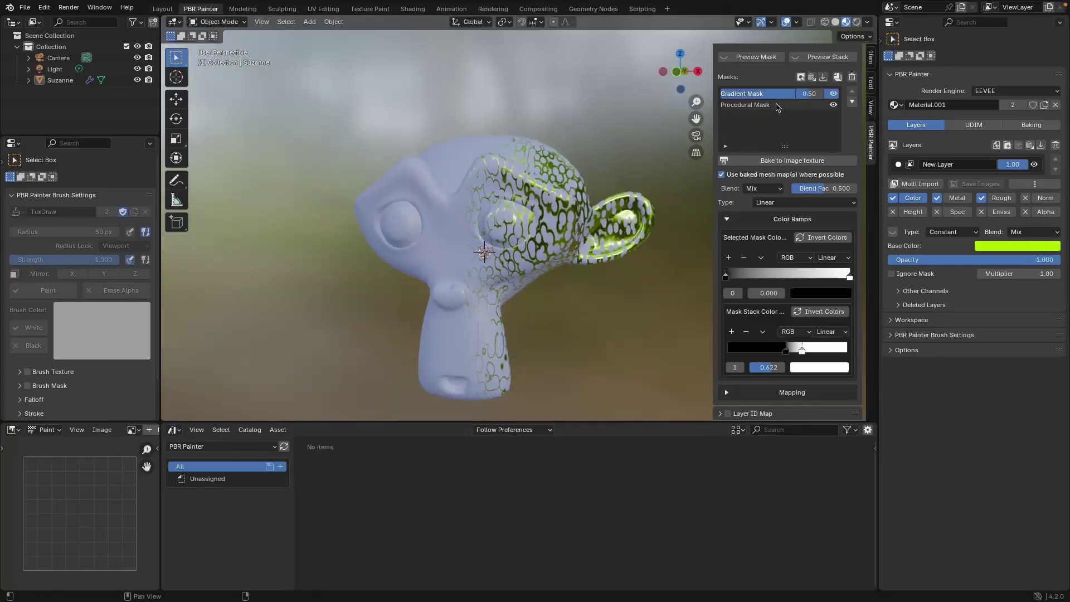
pyautogui.moveTo(535, 184); pyautogui.dragTo(537, 233, button='middle')
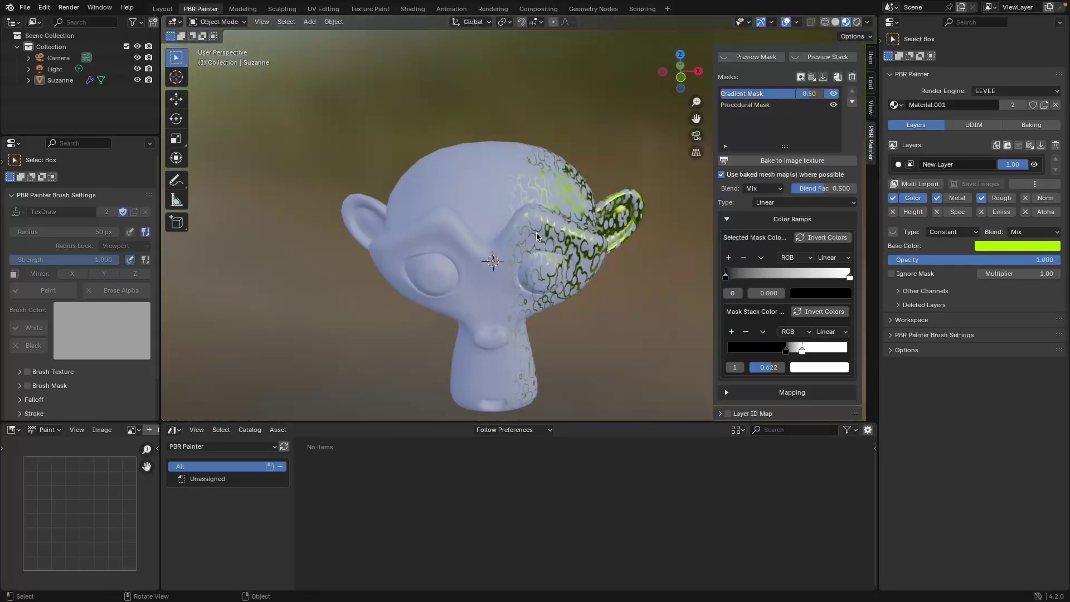
pyautogui.click(737, 222)
pyautogui.click(774, 217)
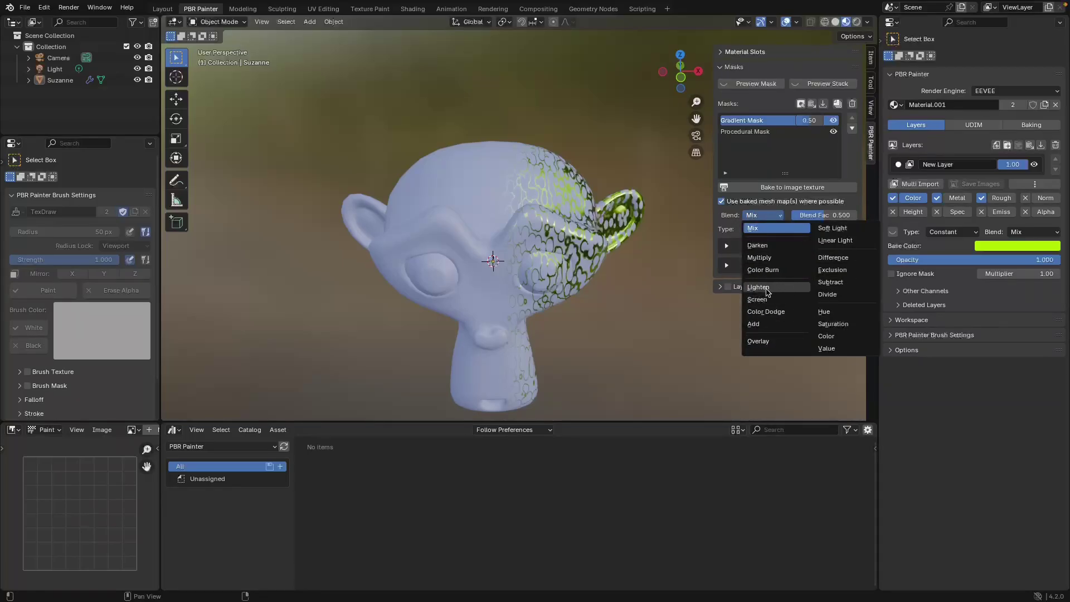
pyautogui.click(770, 216)
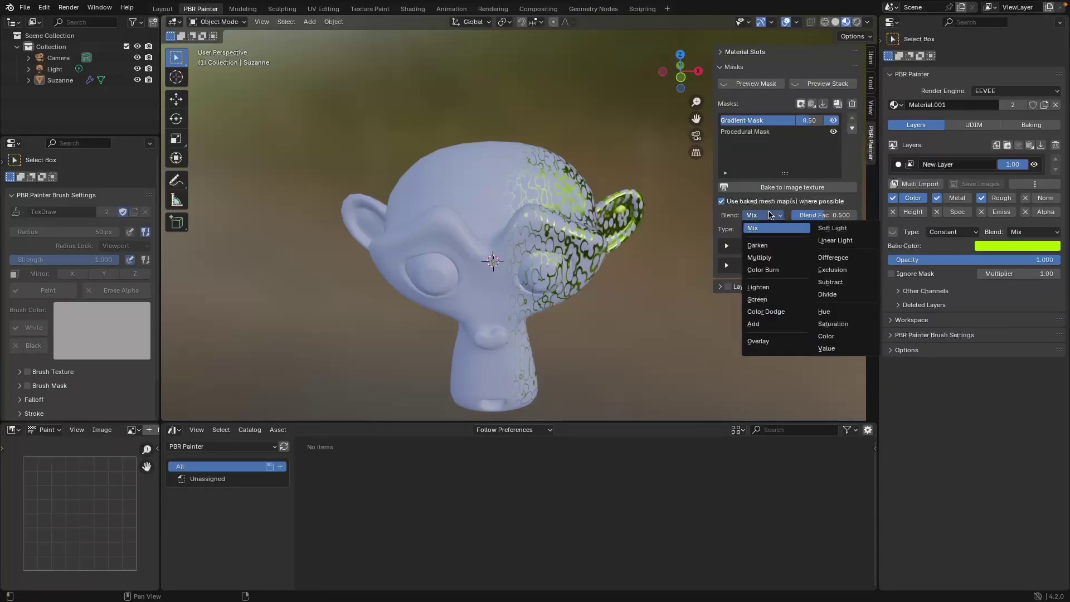
pyautogui.click(760, 257)
pyautogui.moveTo(825, 216)
pyautogui.mouseDown()
pyautogui.moveTo(808, 215)
pyautogui.moveTo(821, 215)
pyautogui.mouseUp()
pyautogui.moveTo(490, 223); pyautogui.dragTo(563, 212, button='middle')
pyautogui.scroll(3, 563, 212)
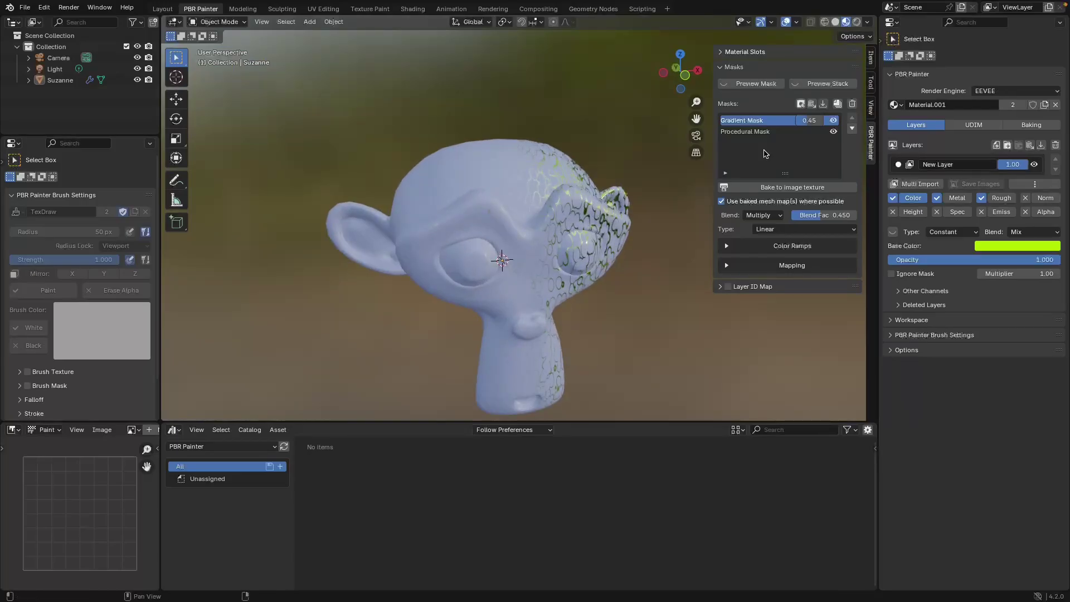
# Duplicate the Gradient Mask and lower the copy's Blend Fac to 0.217.
pyautogui.click(812, 106)
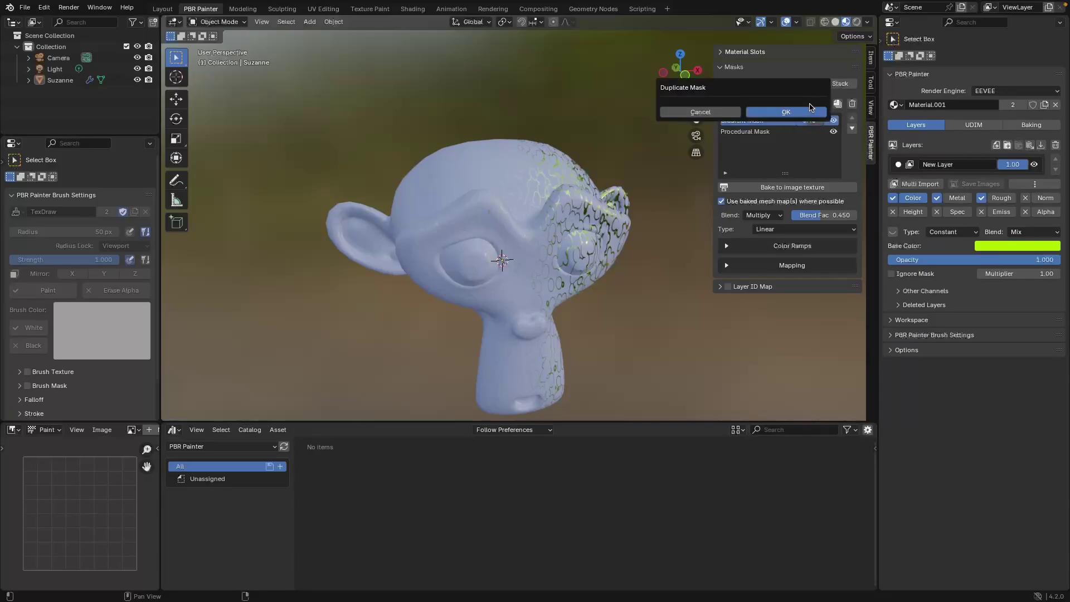
pyautogui.click(779, 114)
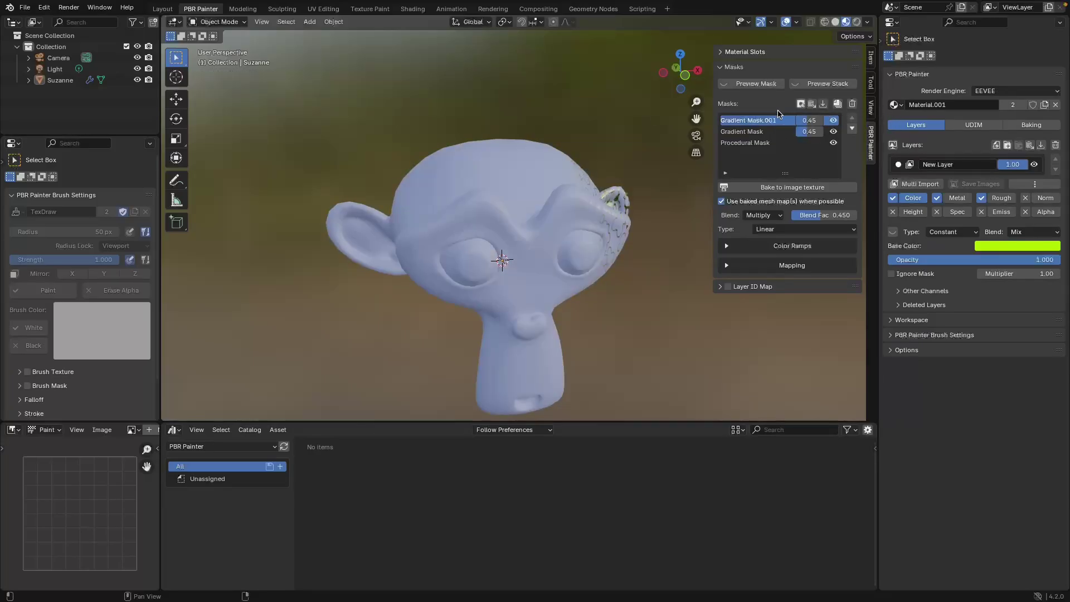
pyautogui.click(754, 132)
pyautogui.click(756, 124)
pyautogui.moveTo(830, 218); pyautogui.dragTo(806, 217)
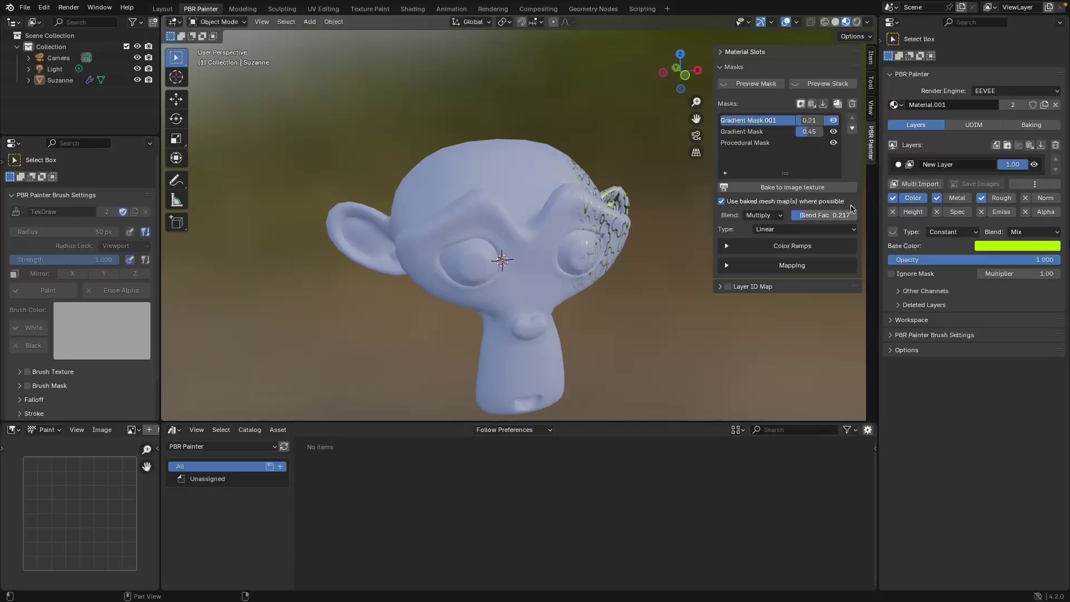
# Delete Gradient Mask.001 and toggle the Gradient Mask's visibility to compare.
pyautogui.click(852, 104)
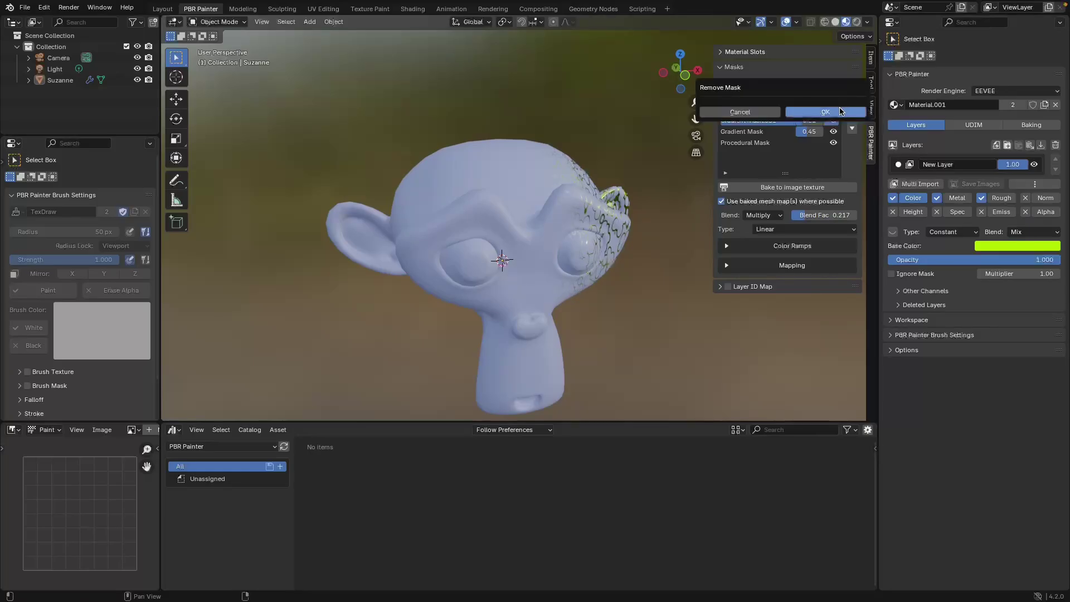
pyautogui.click(848, 112)
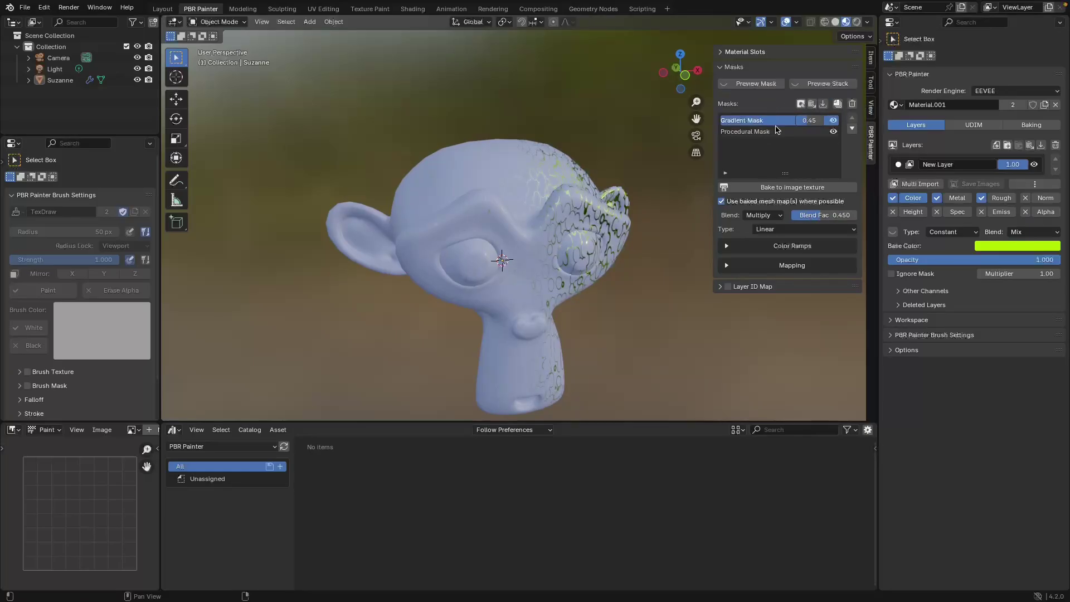
pyautogui.click(832, 121)
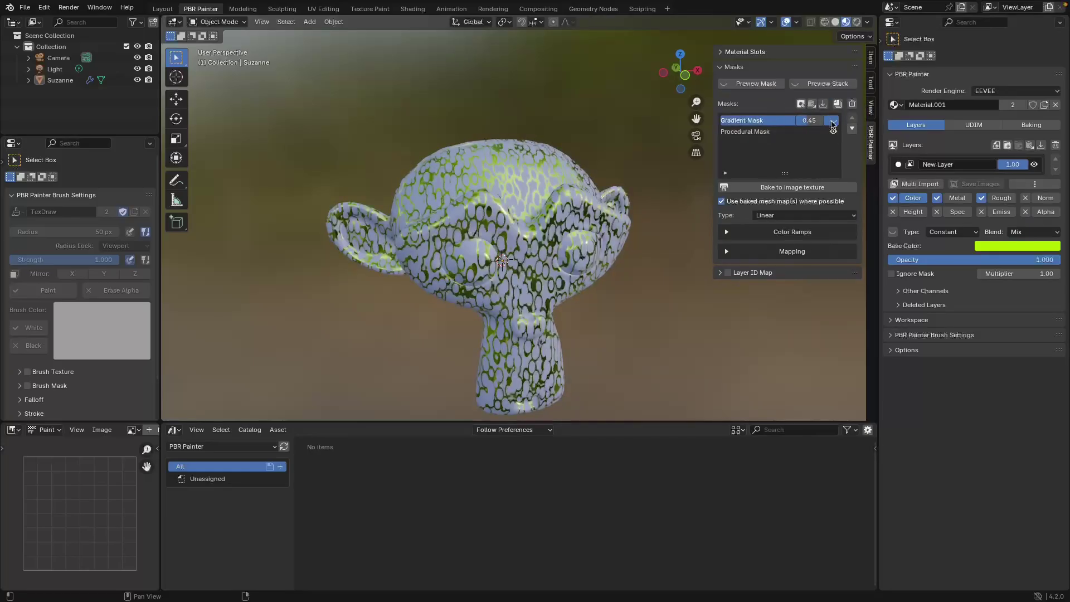
pyautogui.click(833, 122)
# Set the Gradient Mask's blend amount to 0.686 and switch it back on.
pyautogui.moveTo(809, 121)
pyautogui.mouseDown()
pyautogui.moveTo(780, 121)
pyautogui.moveTo(816, 116)
pyautogui.mouseUp()
pyautogui.click(834, 121)
pyautogui.click(834, 121)
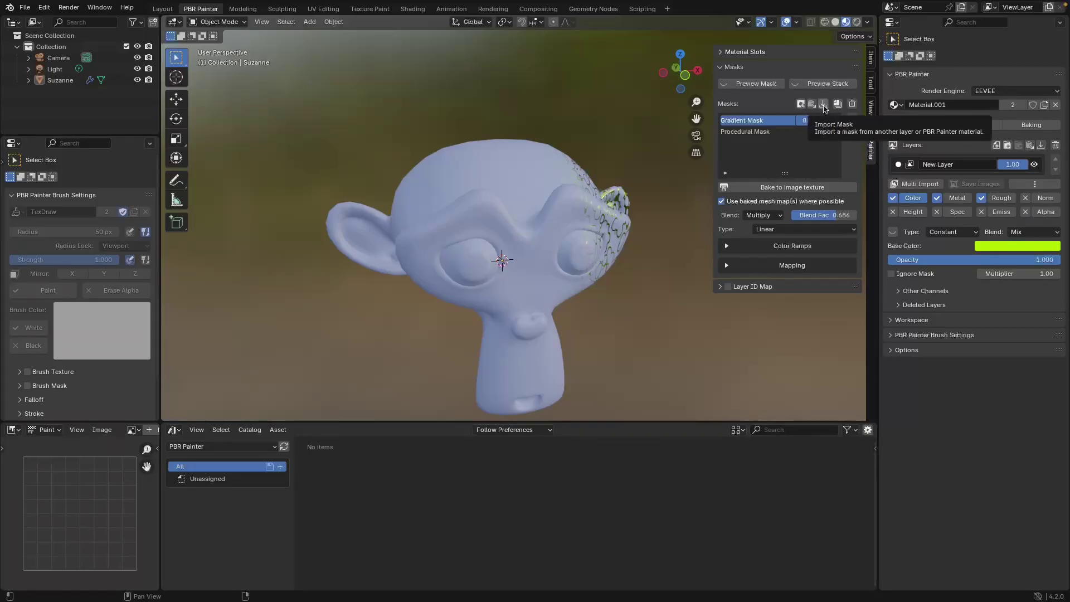
# Dismiss the empty Import Mask popup and bring up the Add Layer options.
pyautogui.click(824, 105)
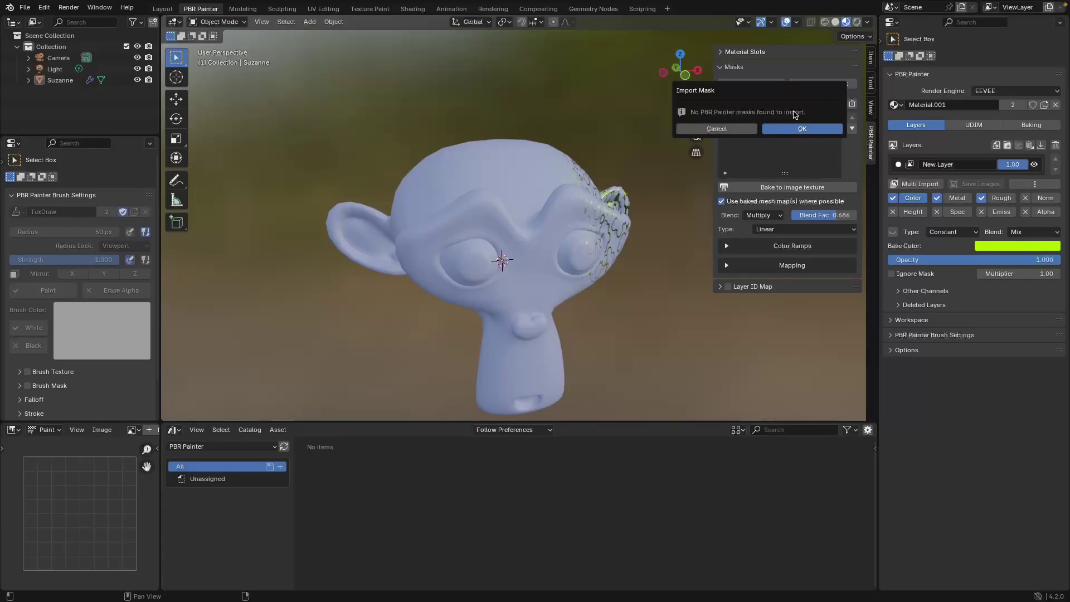
pyautogui.click(764, 127)
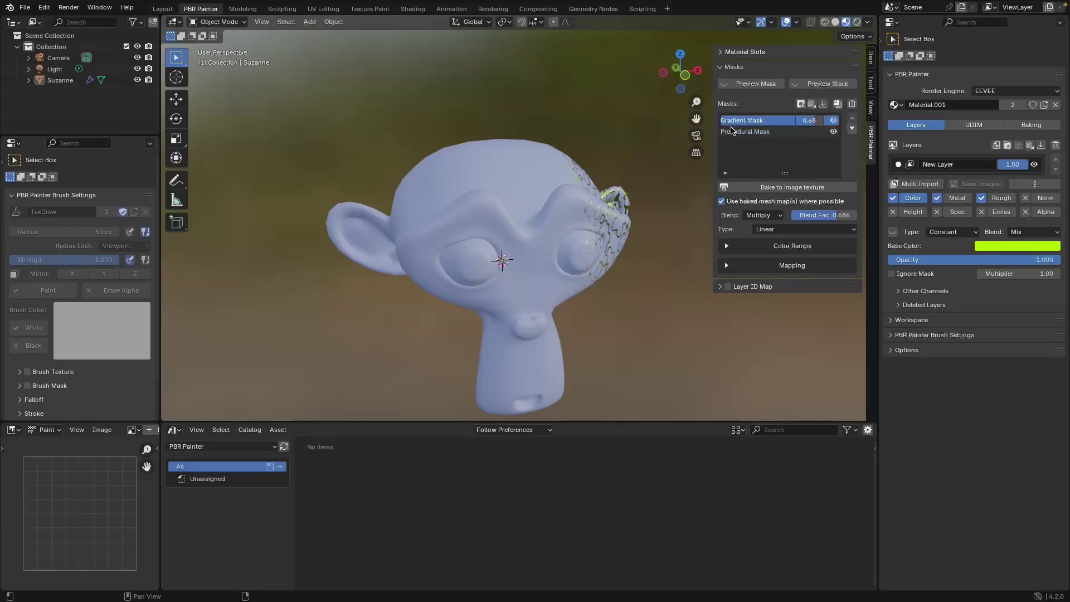
pyautogui.click(996, 146)
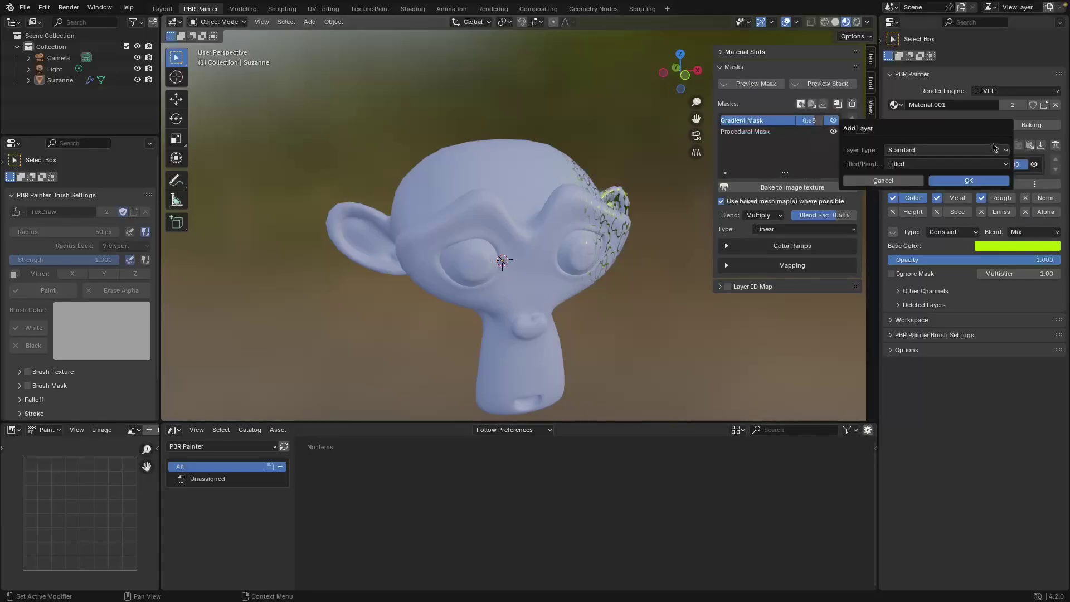
# Add a Standard Filled layer and import the Procedural Mask from Active Material's New Layer.
pyautogui.click(969, 180)
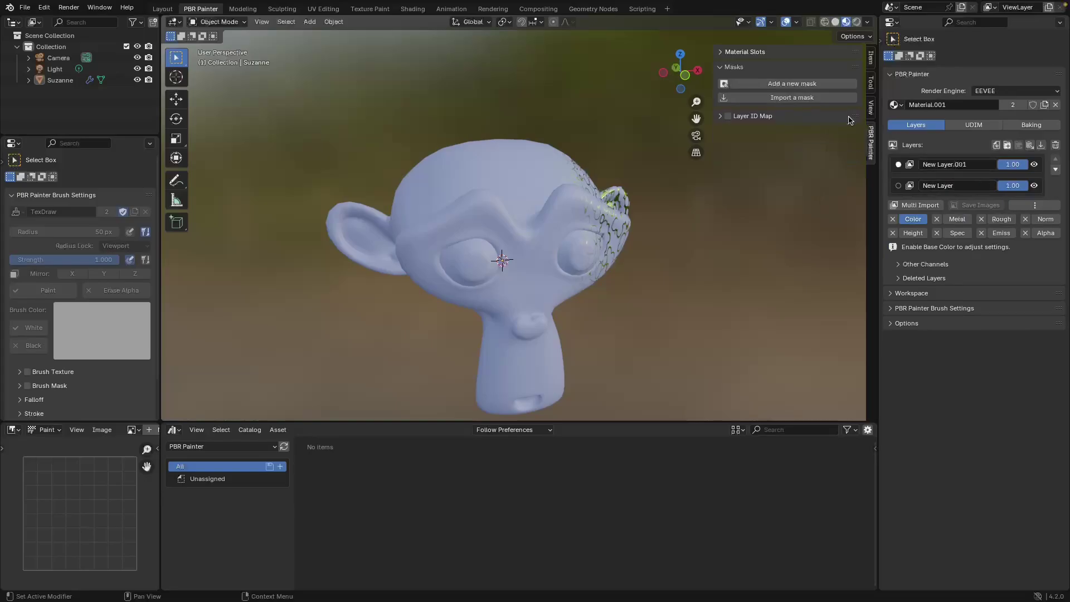
pyautogui.click(762, 100)
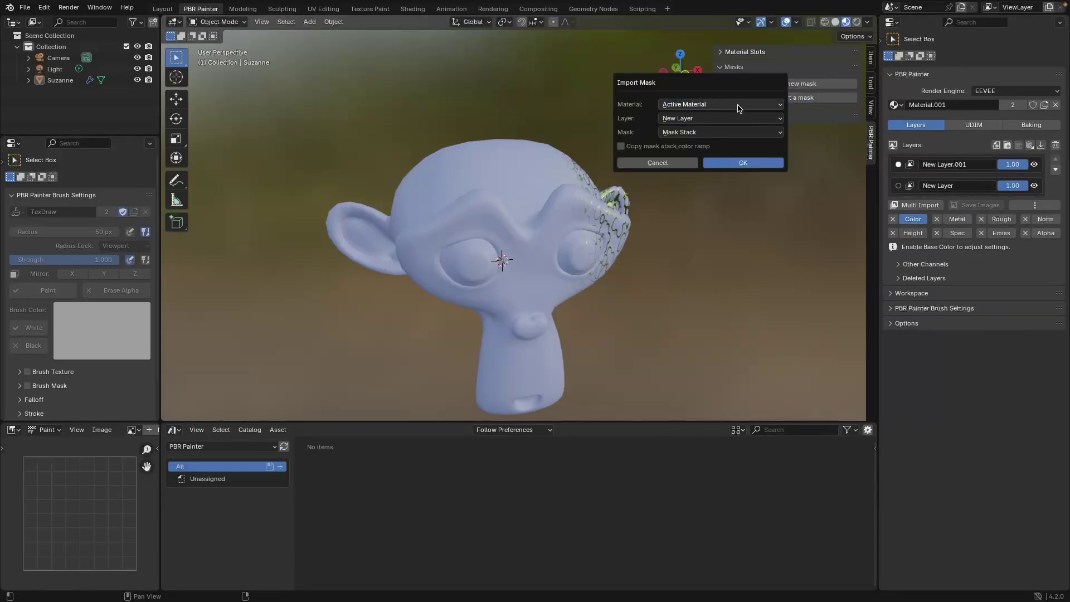
pyautogui.click(715, 106)
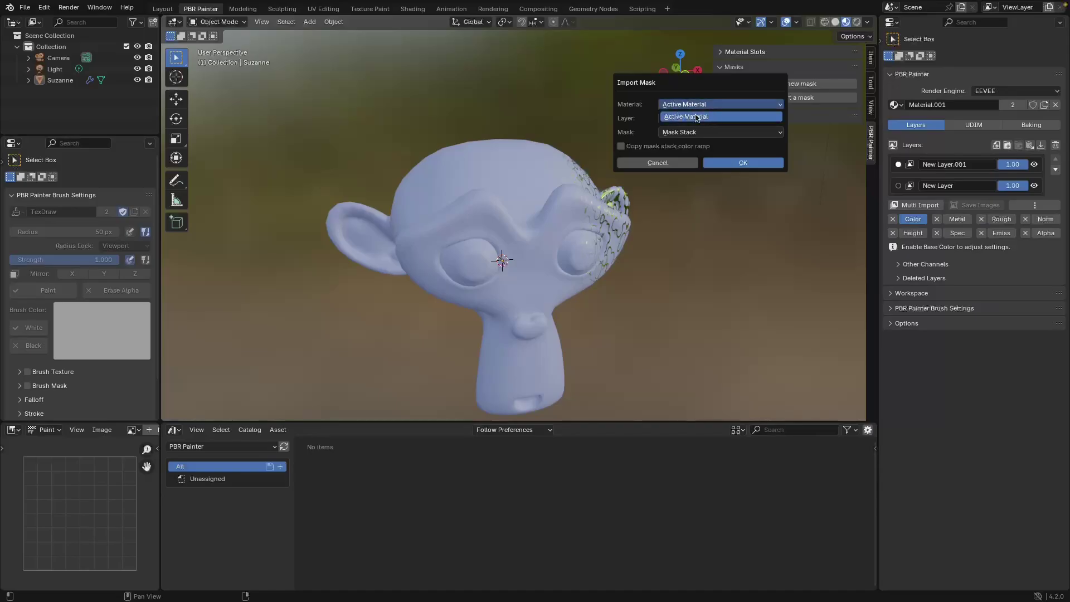
pyautogui.click(718, 115)
pyautogui.click(719, 118)
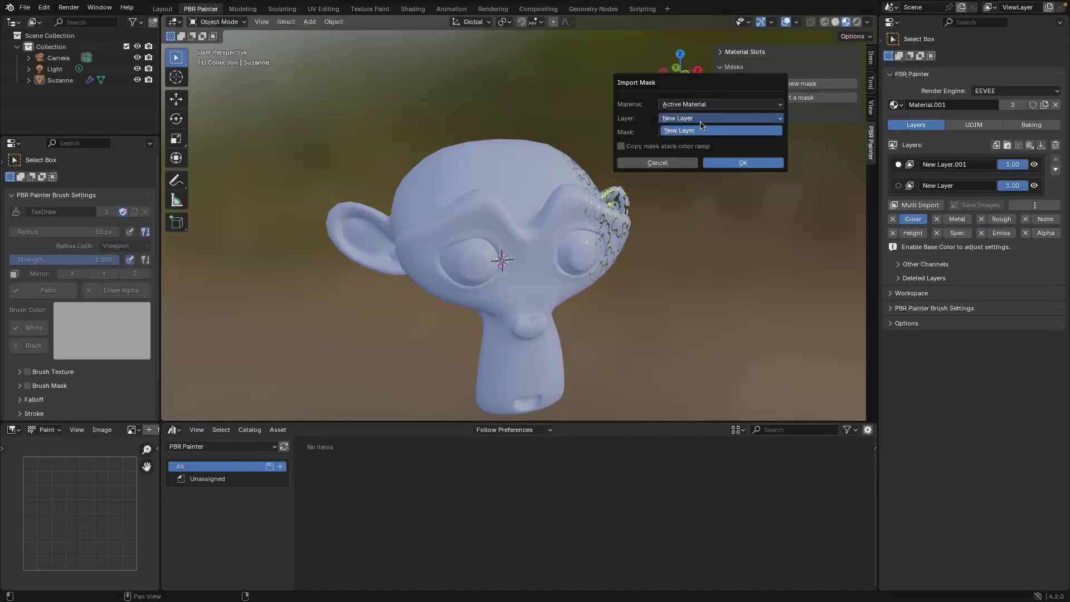
pyautogui.click(716, 131)
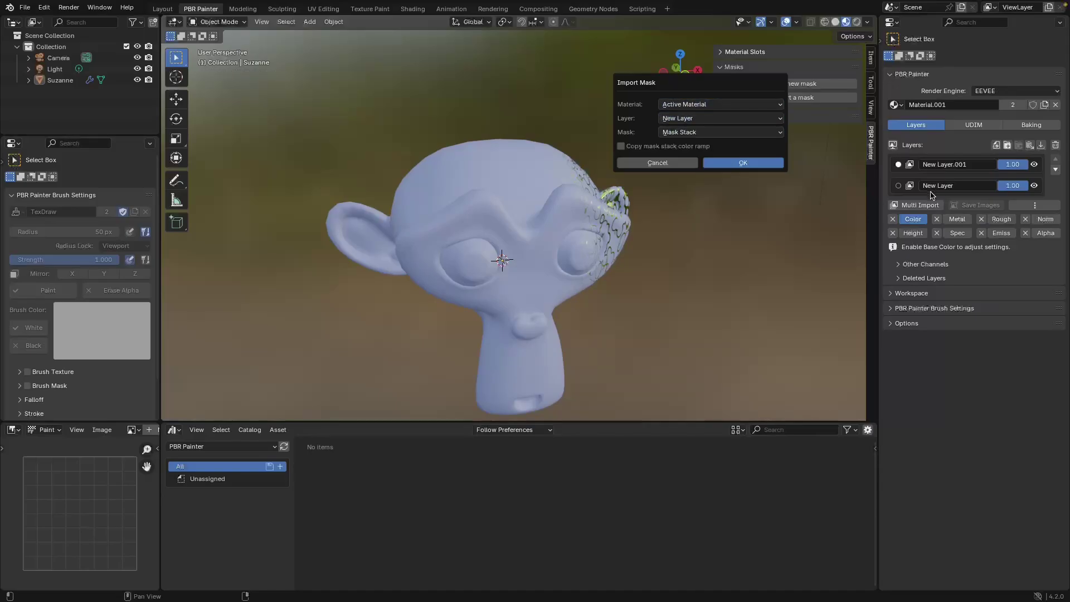
pyautogui.click(733, 134)
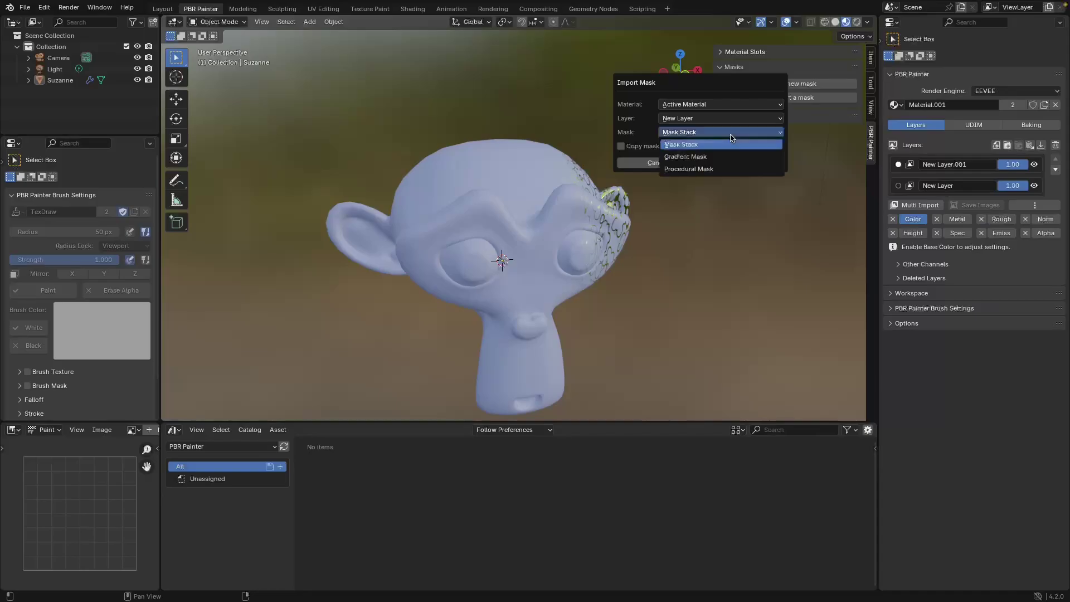
pyautogui.click(695, 168)
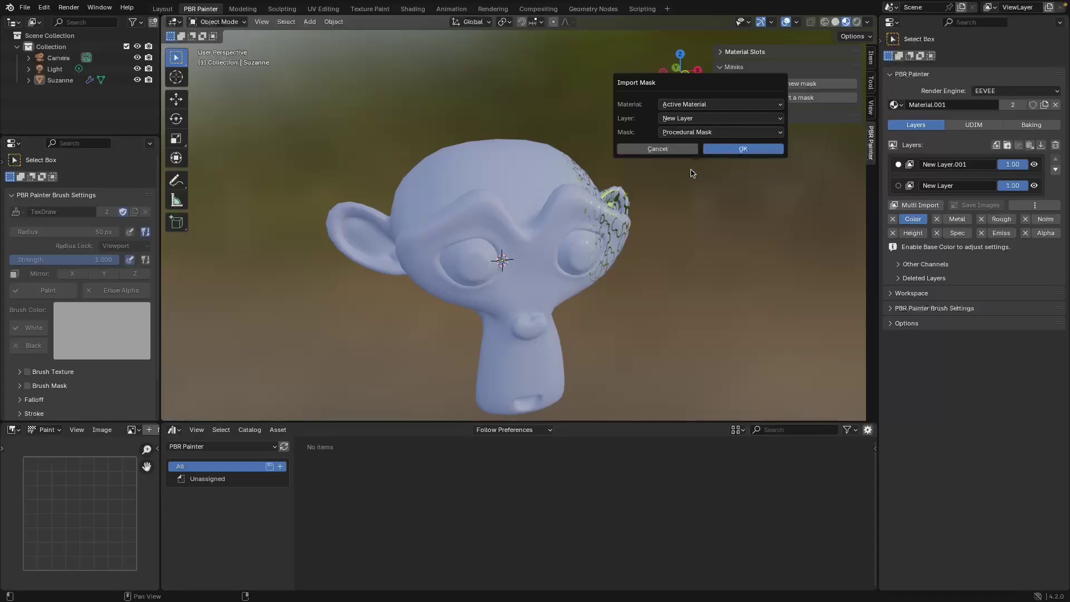
pyautogui.click(744, 150)
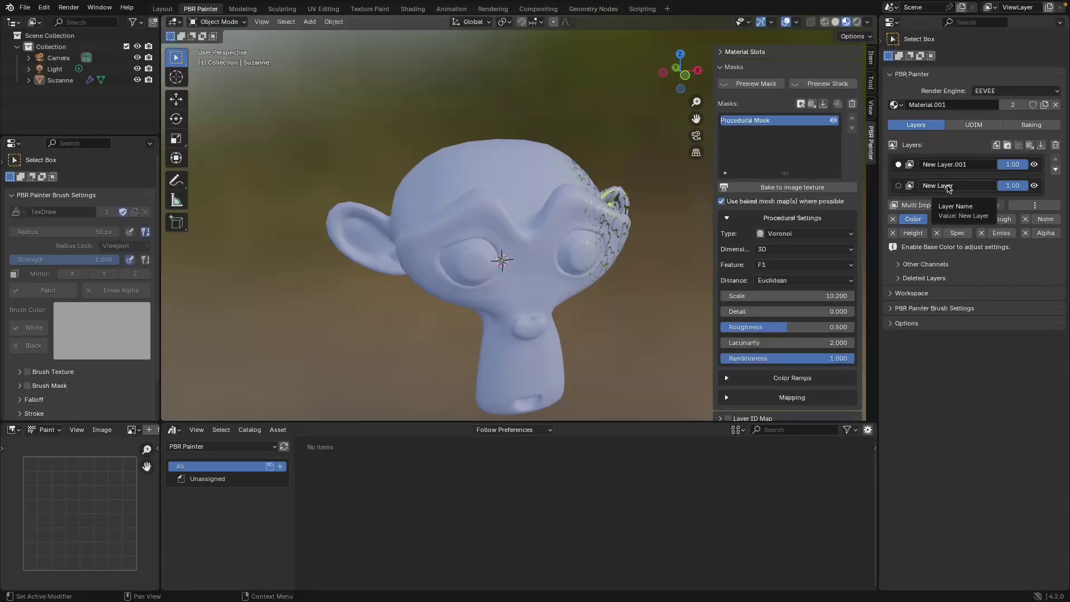
# Preview the imported mask on Suzanne, then delete the test layer.
pyautogui.click(752, 85)
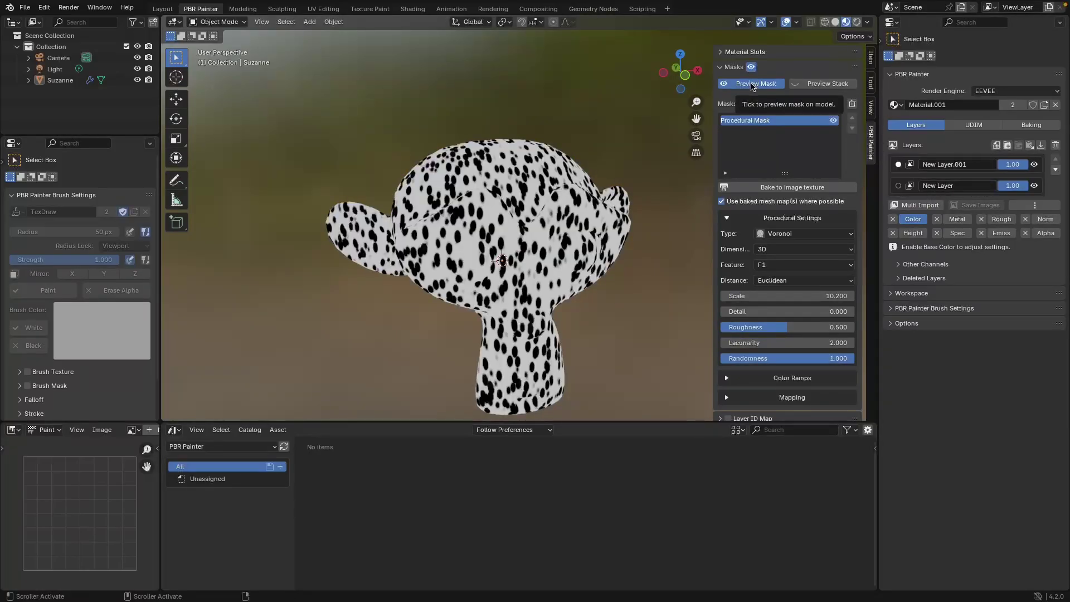
pyautogui.click(753, 85)
pyautogui.click(1055, 145)
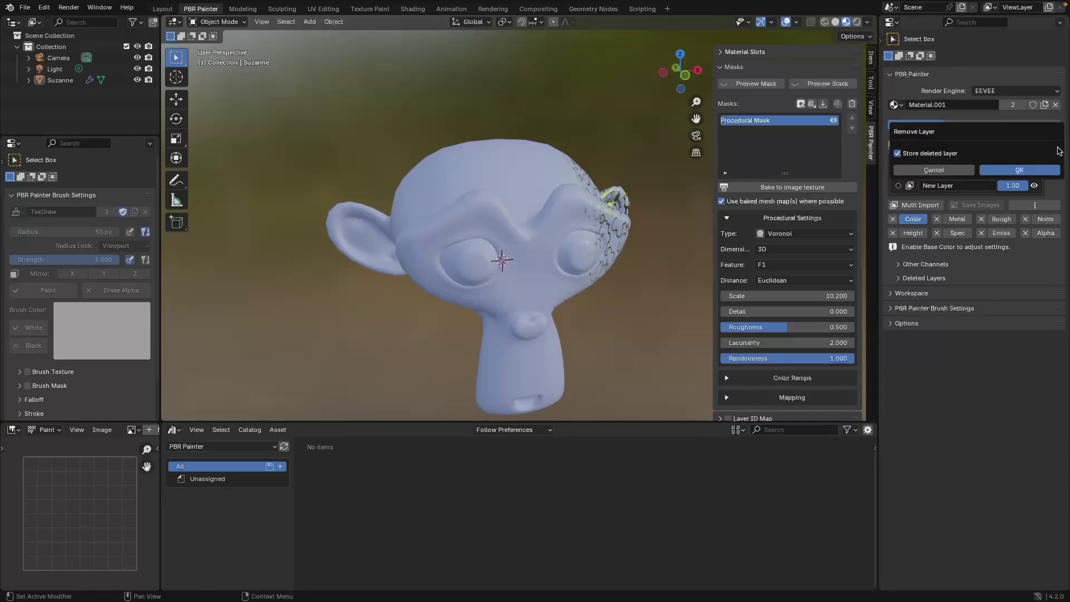
pyautogui.click(1024, 171)
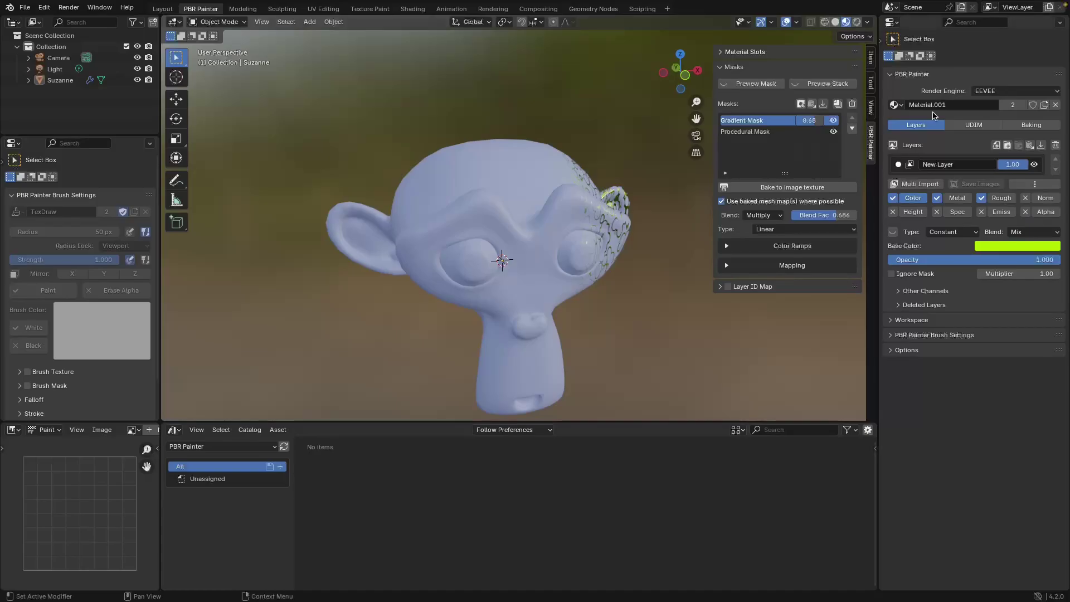
# Remove both the Gradient Mask and the Procedural Mask from New Layer.
pyautogui.click(855, 107)
pyautogui.click(856, 111)
pyautogui.click(855, 107)
pyautogui.click(807, 108)
# Add a Smart Mask using the Rust (AO) preset.
pyautogui.click(777, 85)
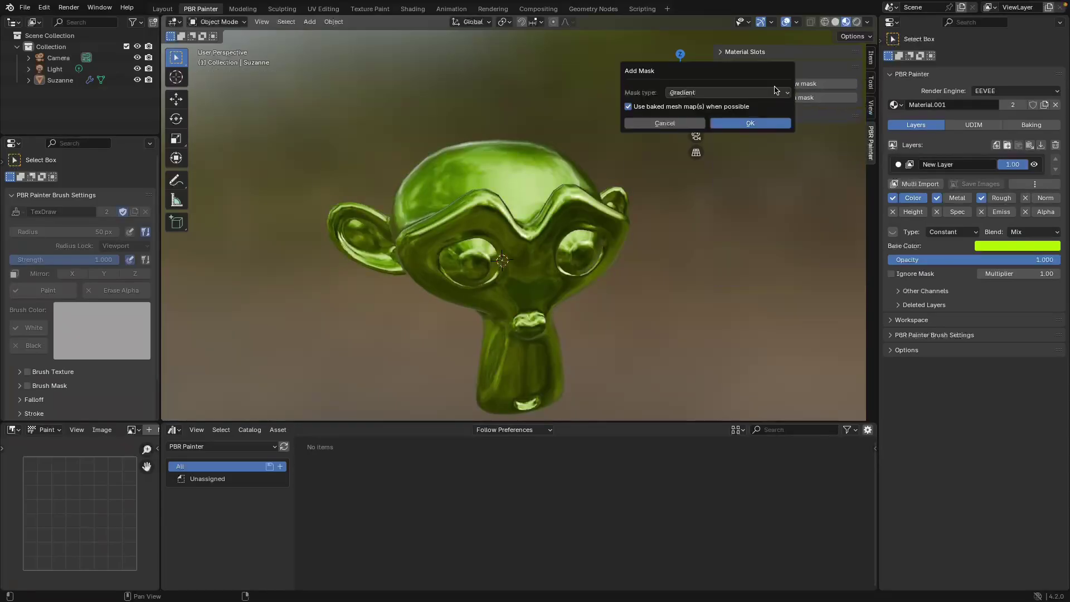
pyautogui.click(715, 92)
pyautogui.click(705, 105)
pyautogui.click(707, 154)
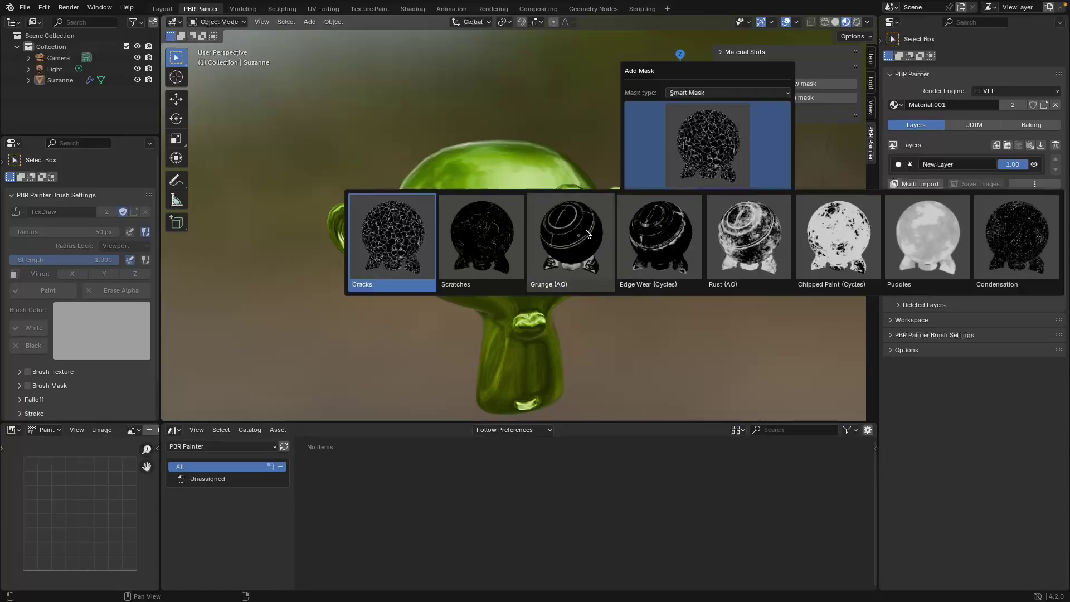
pyautogui.click(674, 249)
pyautogui.click(713, 153)
pyautogui.click(743, 247)
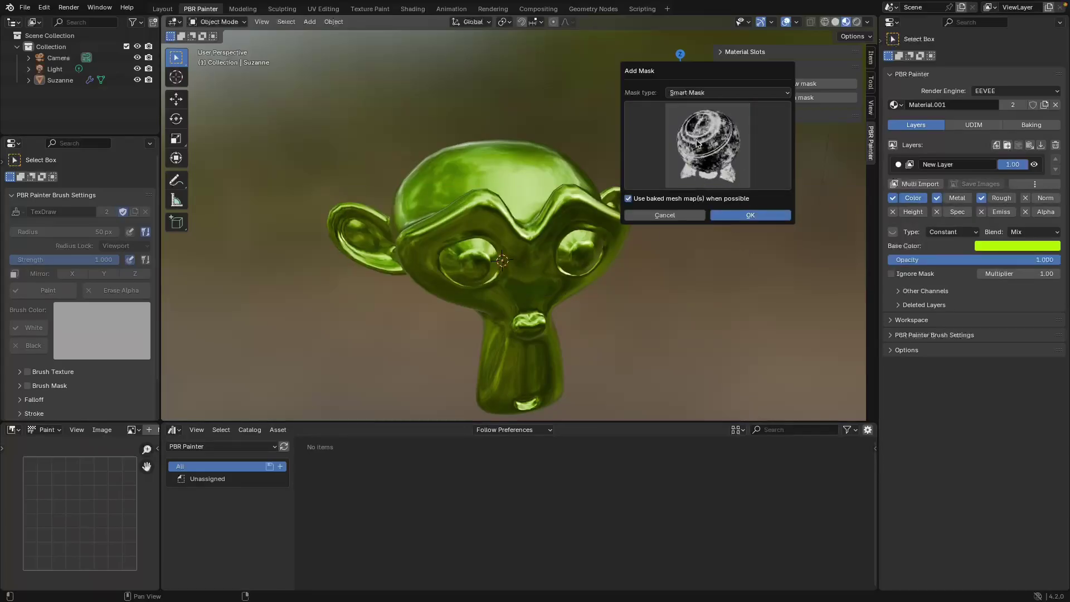
pyautogui.click(746, 215)
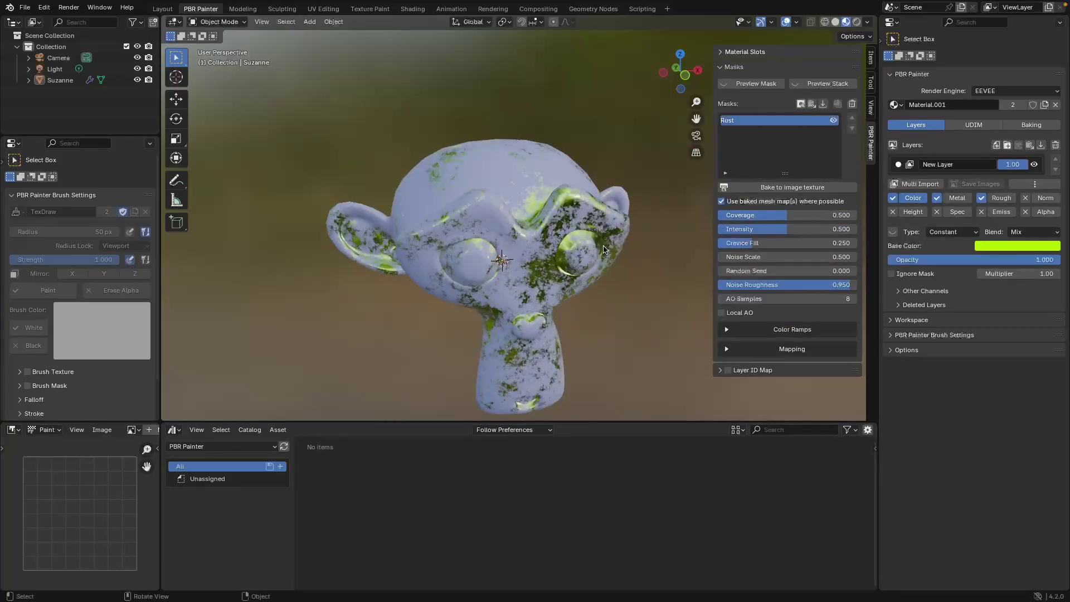
# Preview the Rust mask and set the PBR Painter render engine to Cycles.
pyautogui.click(761, 85)
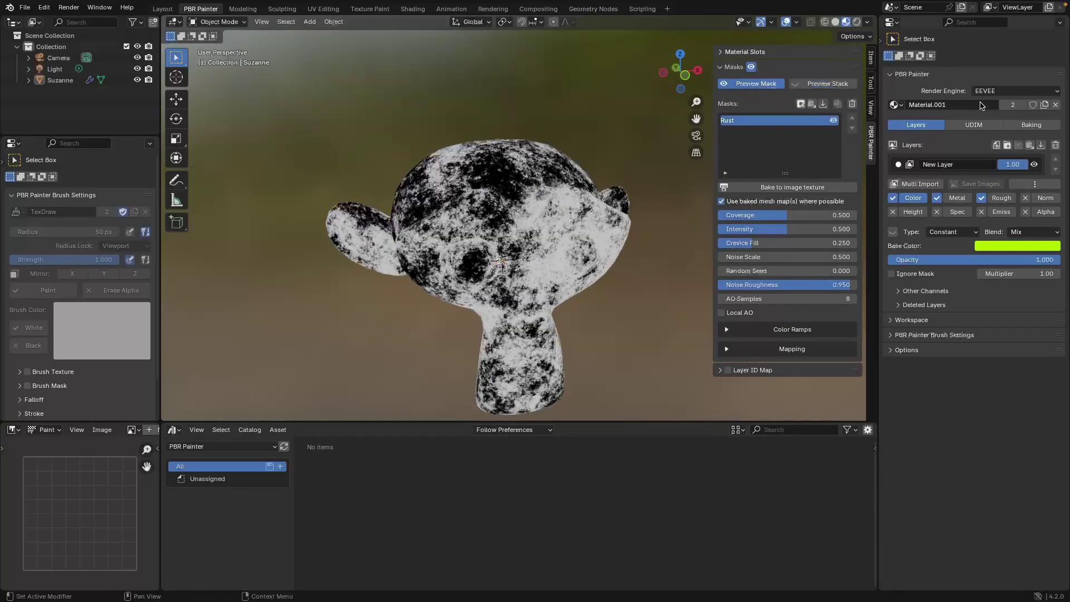
pyautogui.moveTo(578, 200)
pyautogui.mouseDown(button='middle')
pyautogui.moveTo(538, 232)
pyautogui.moveTo(591, 255)
pyautogui.moveTo(592, 204)
pyautogui.mouseUp(button='middle')
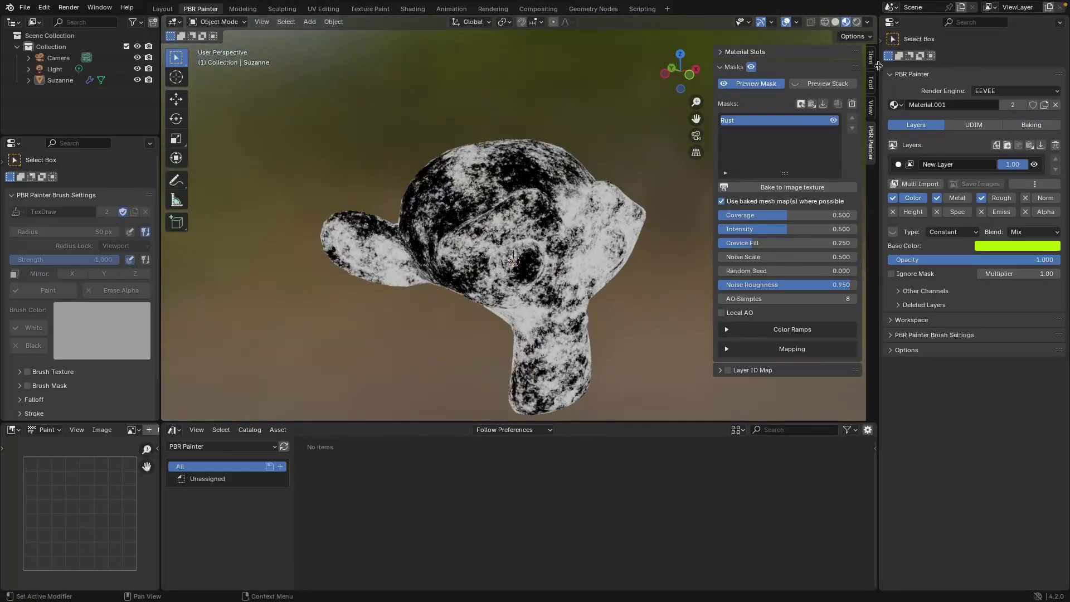
pyautogui.click(1006, 92)
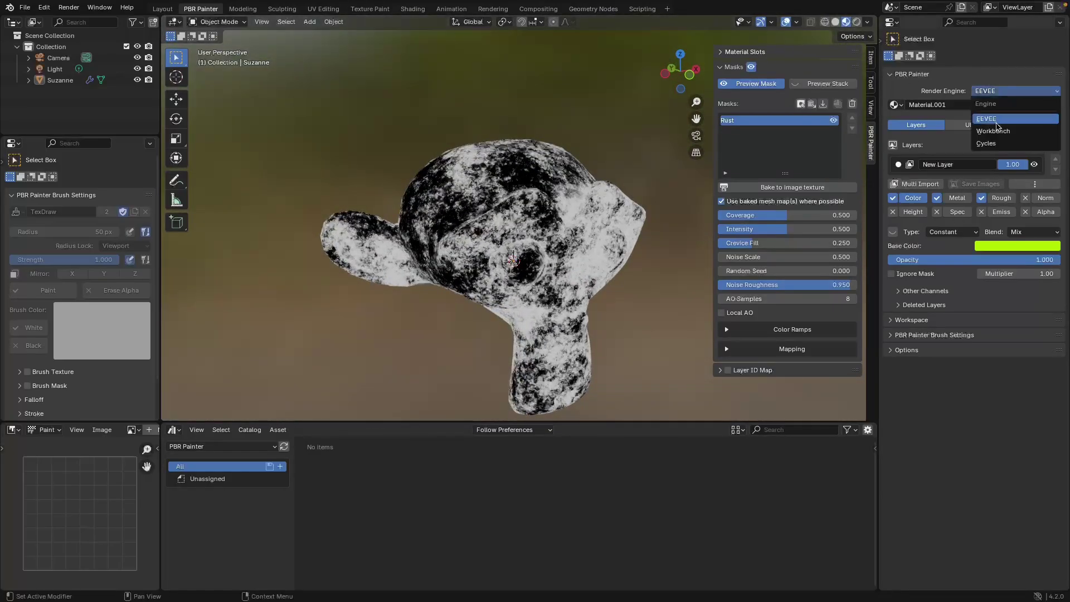
pyautogui.click(987, 143)
pyautogui.click(857, 22)
pyautogui.moveTo(646, 251); pyautogui.dragTo(572, 234, button='middle')
pyautogui.scroll(4, 595, 254)
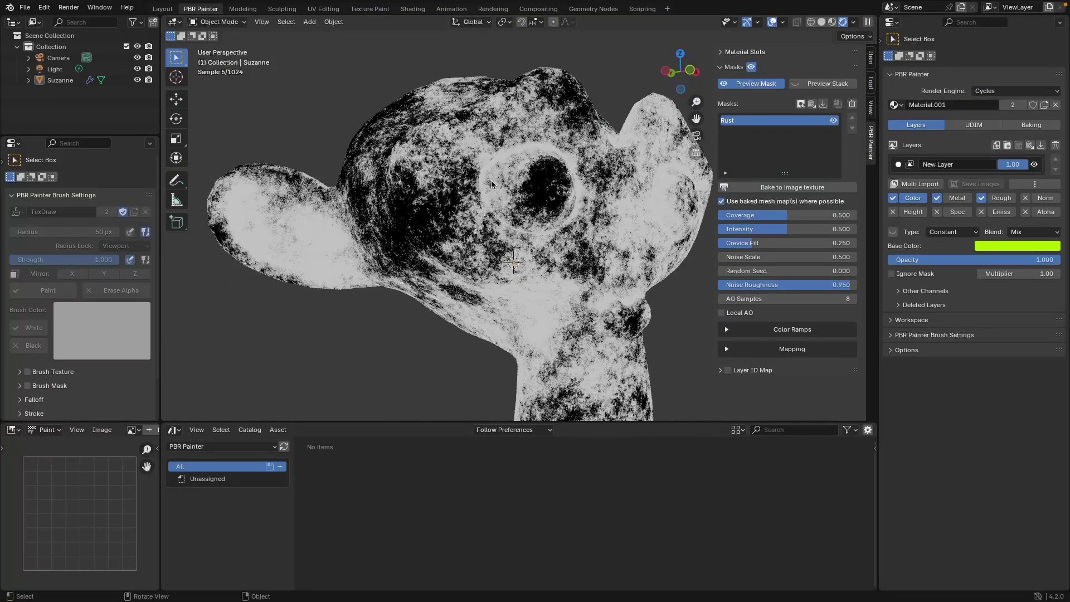
pyautogui.click(832, 23)
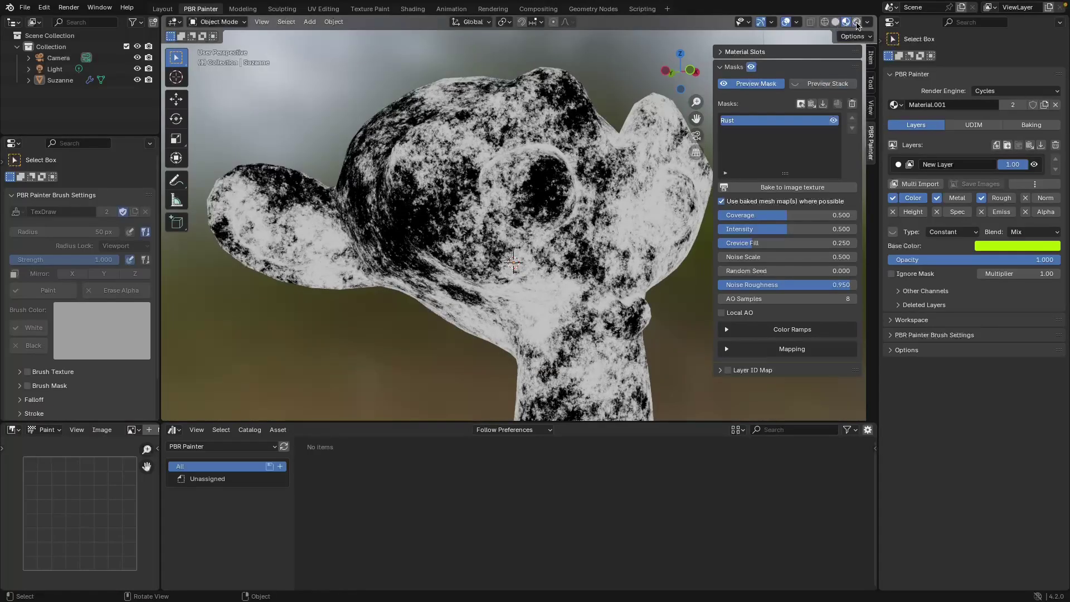
pyautogui.click(857, 22)
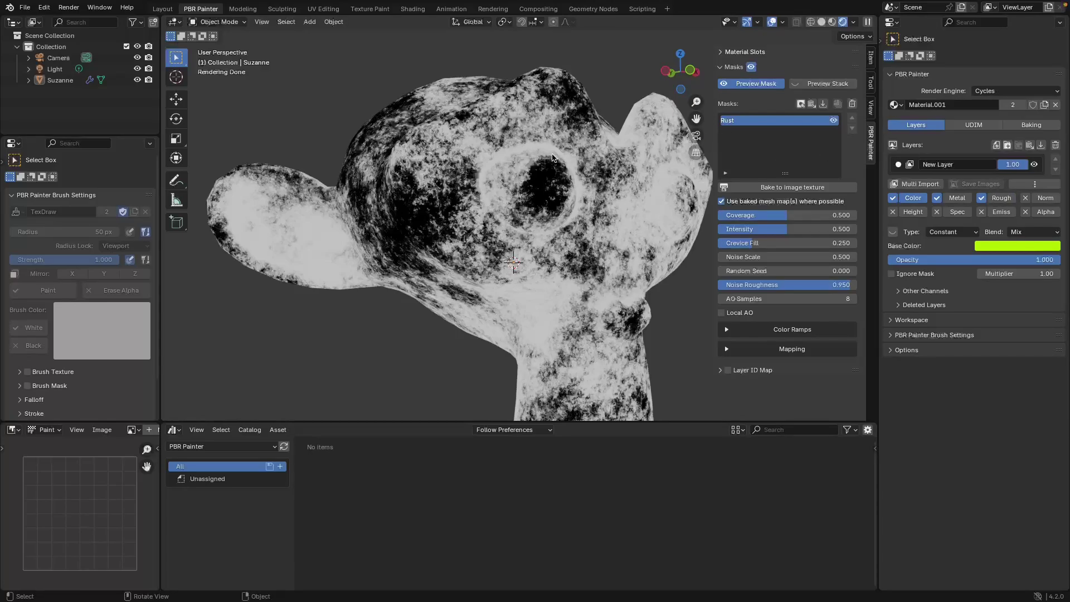
pyautogui.moveTo(562, 169); pyautogui.dragTo(640, 179, button='middle')
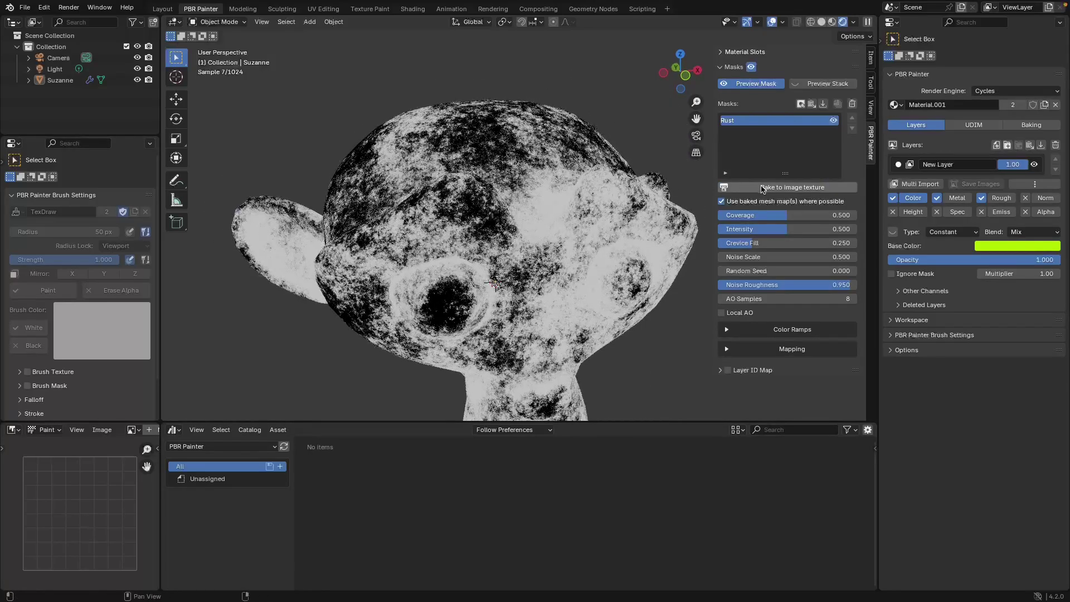
# Bake the Rust mask to a 2K image texture, creating the Suzanne Rust Baked 2K mask.
pyautogui.click(762, 187)
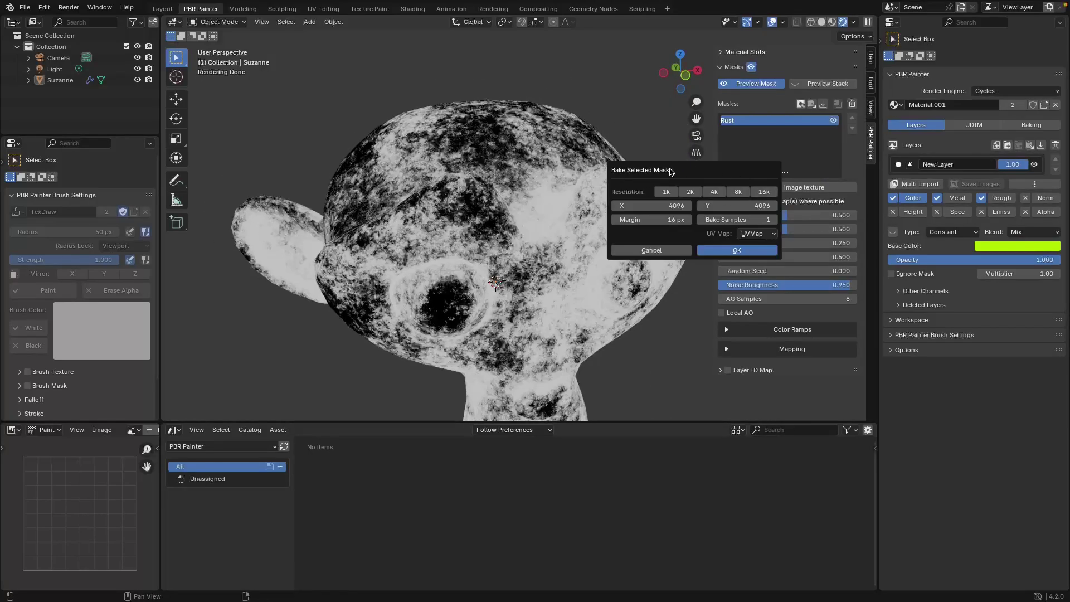
pyautogui.click(690, 192)
pyautogui.click(736, 252)
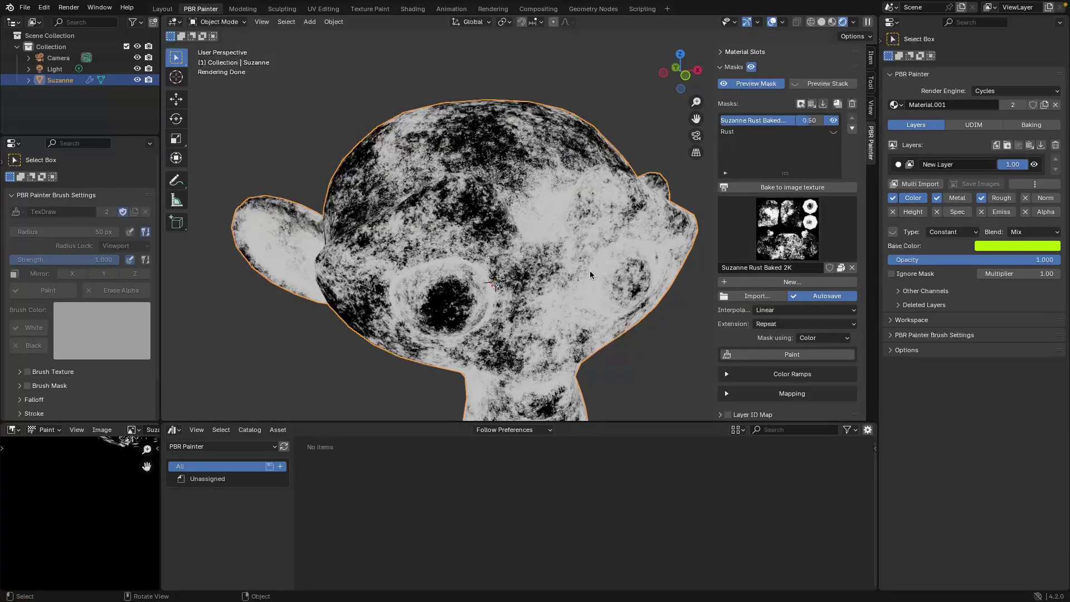
pyautogui.scroll(-3, 589, 268)
pyautogui.moveTo(589, 269)
pyautogui.mouseDown(button='middle')
pyautogui.moveTo(624, 262)
pyautogui.moveTo(590, 268)
pyautogui.mouseUp(button='middle')
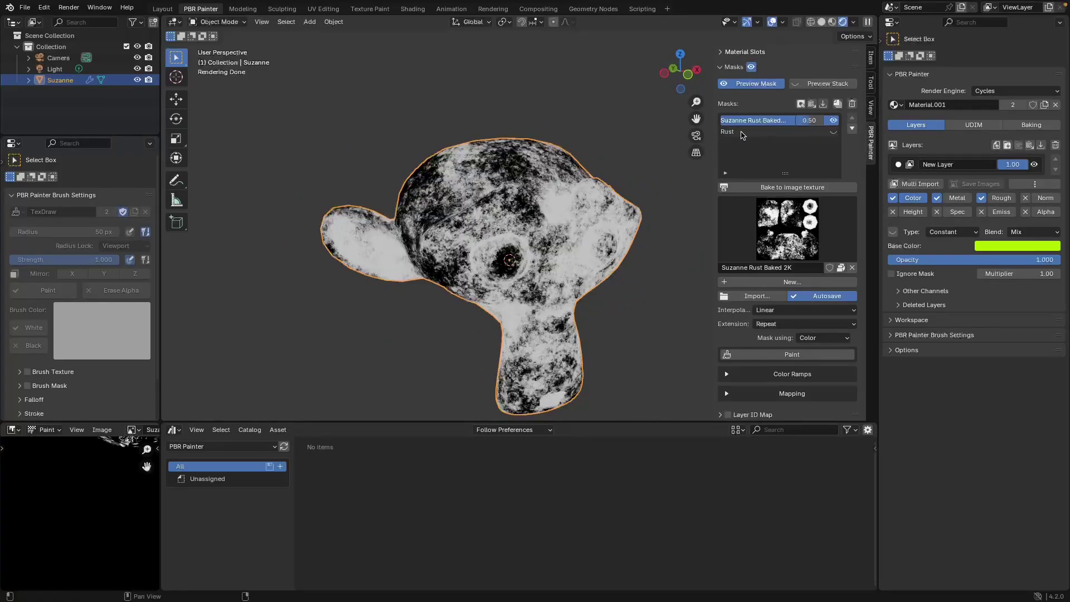
# Delete the original Rust mask, leaving Suzanne Rust Baked 2K as the only mask.
pyautogui.click(743, 132)
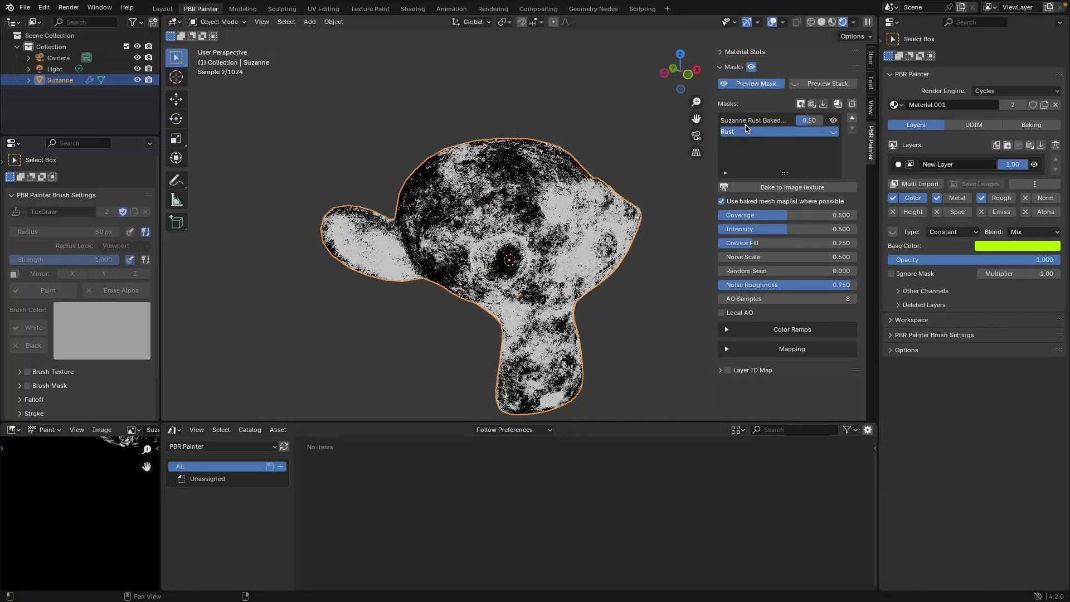
pyautogui.click(745, 123)
pyautogui.click(742, 132)
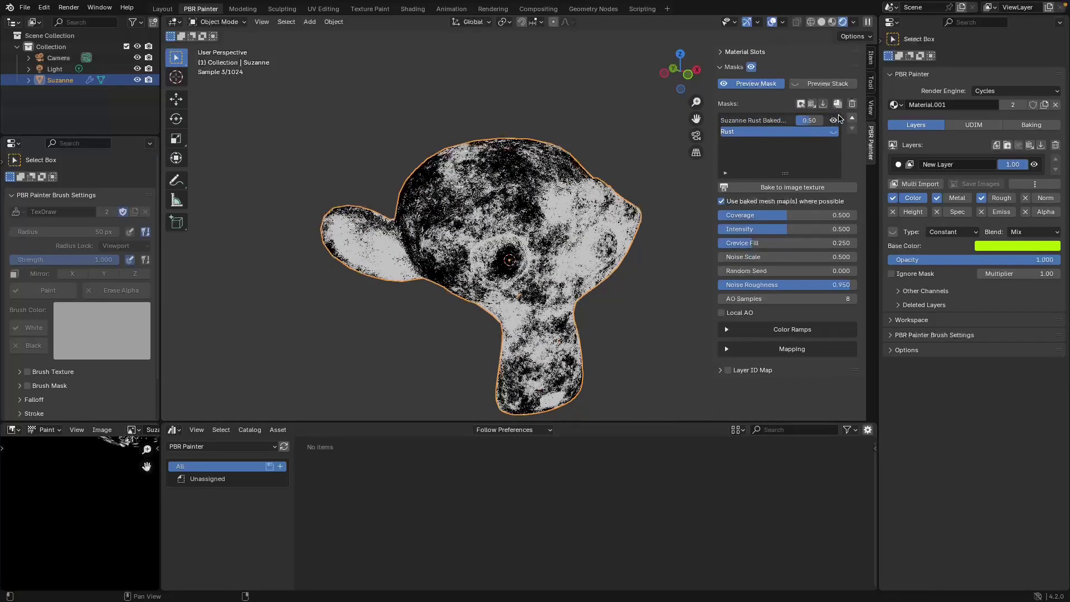
pyautogui.click(852, 103)
pyautogui.click(807, 119)
pyautogui.moveTo(587, 257); pyautogui.dragTo(560, 243, button='middle')
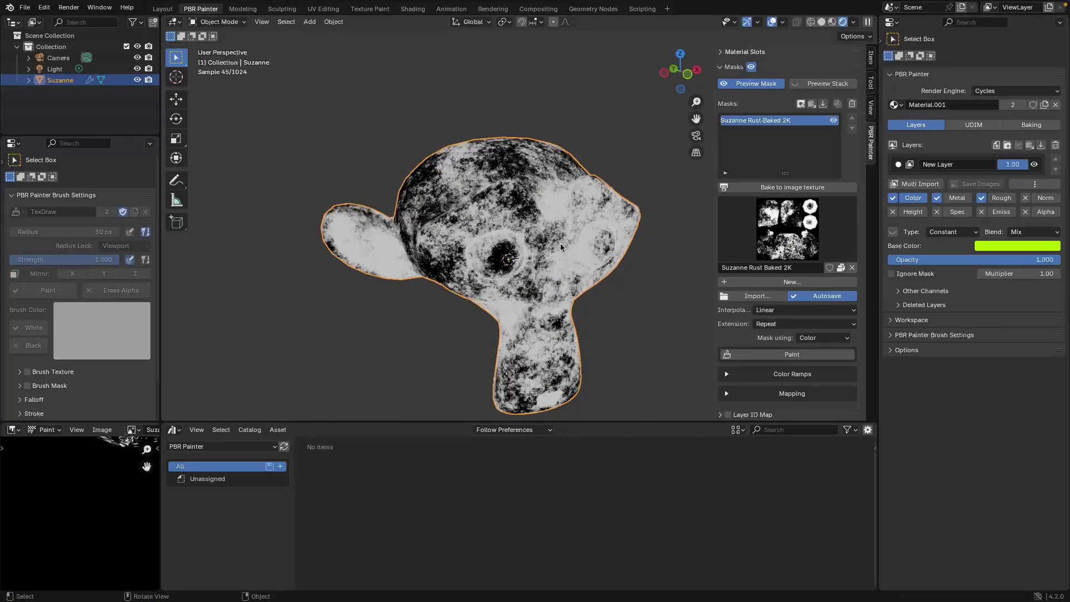
# Switch the PBR Painter render engine back to EEVEE.
pyautogui.click(997, 91)
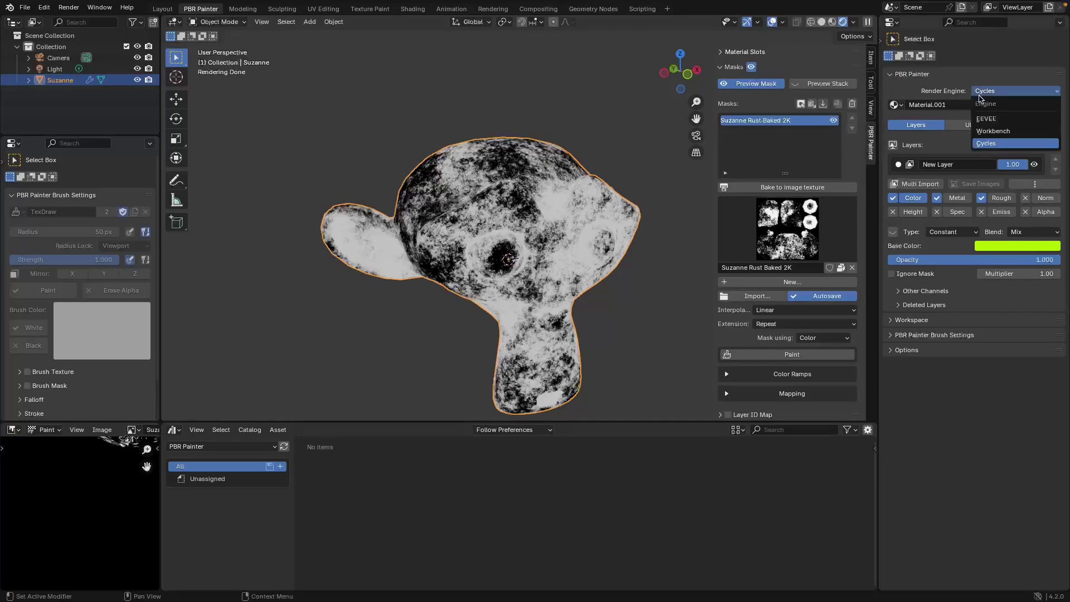
pyautogui.click(987, 122)
pyautogui.moveTo(588, 235); pyautogui.dragTo(589, 225, button='middle')
pyautogui.scroll(2, 589, 221)
pyautogui.scroll(3, 589, 221)
pyautogui.scroll(-5, 568, 250)
pyautogui.scroll(2, 551, 284)
pyautogui.scroll(3, 551, 282)
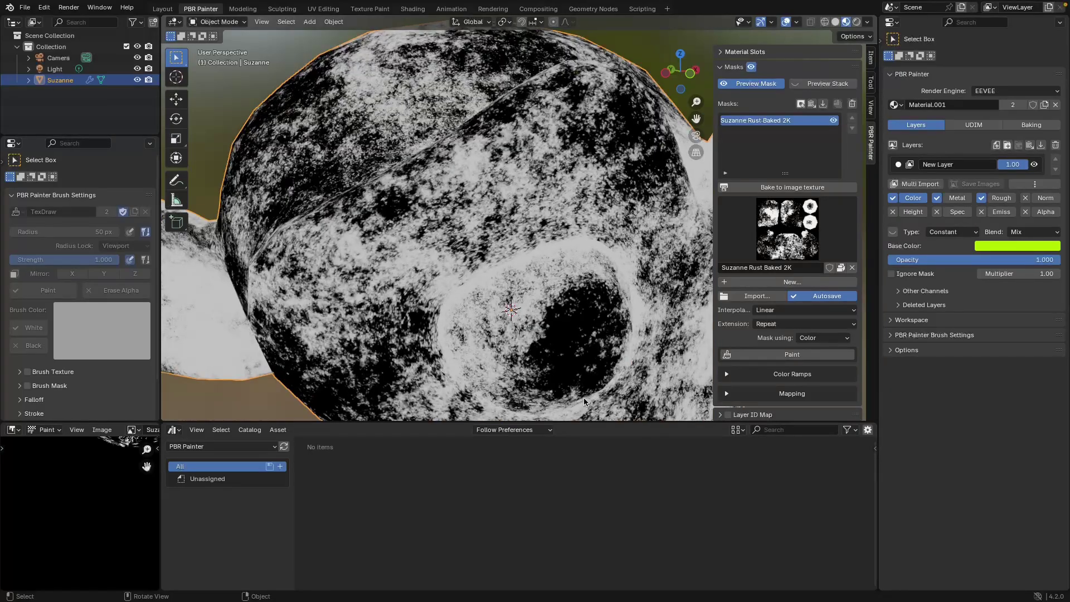
pyautogui.scroll(-4, 622, 294)
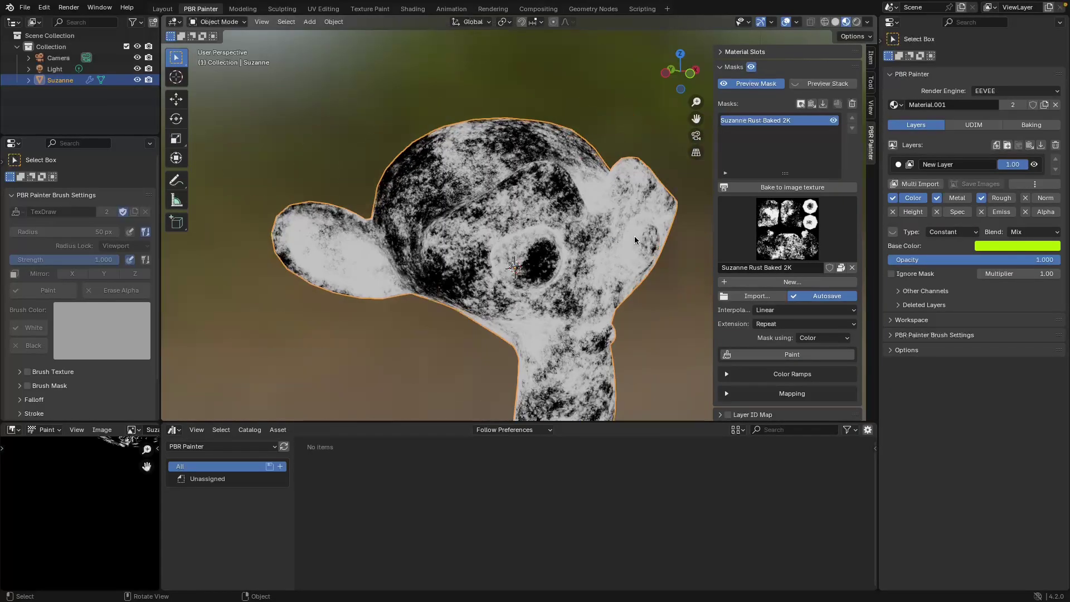
# Turn off Preview Mask to show the green metallic layer through the baked mask.
pyautogui.click(762, 87)
pyautogui.moveTo(597, 205); pyautogui.dragTo(545, 245, button='middle')
pyautogui.scroll(-3, 599, 237)
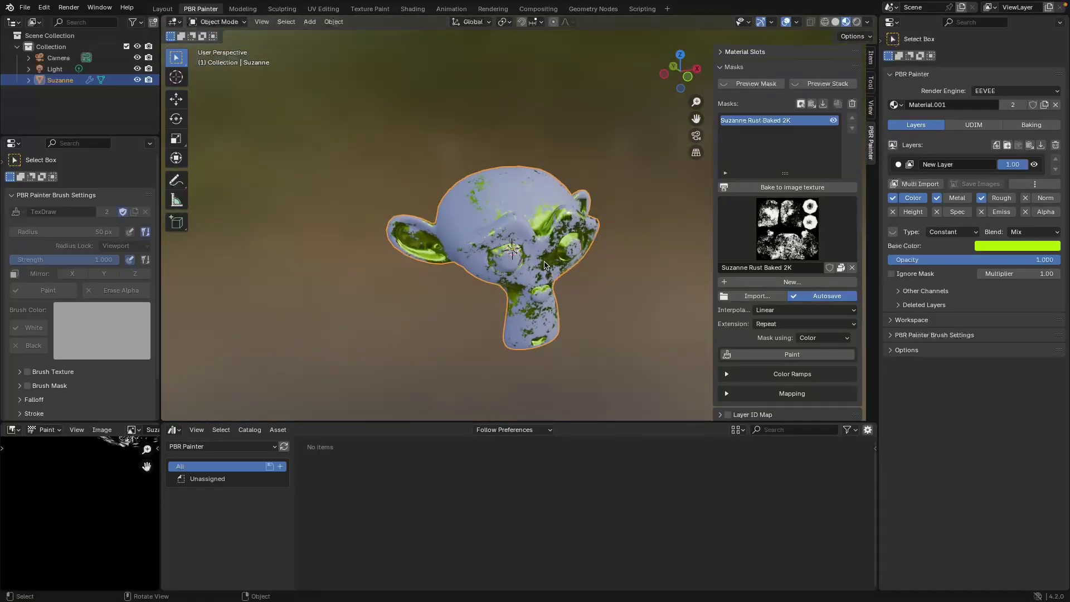
pyautogui.scroll(3, 546, 264)
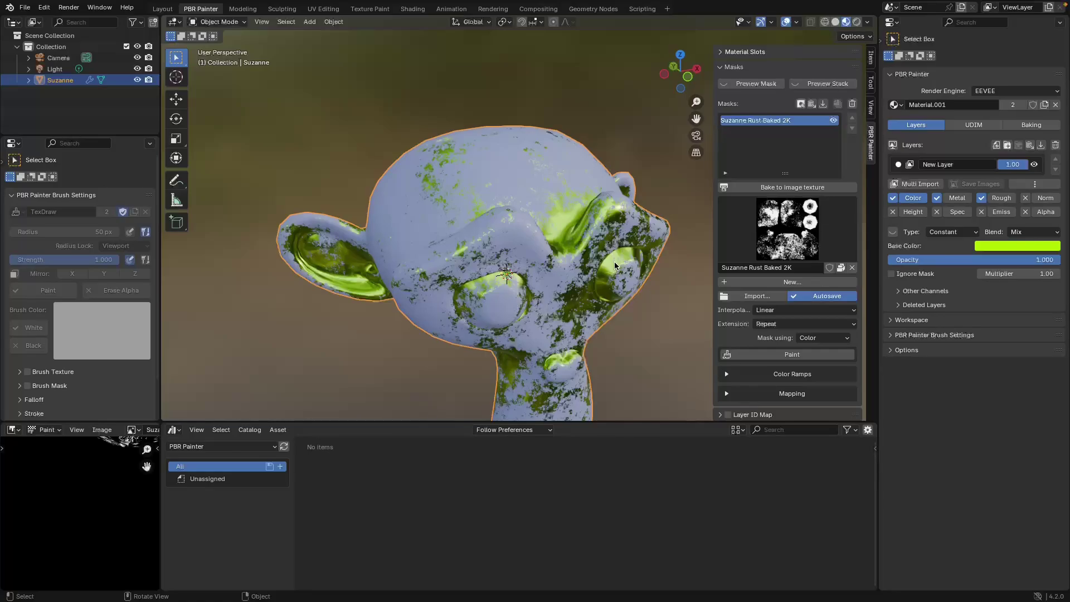
# Add a Procedural Mask above the Suzanne Rust Baked 2K mask.
pyautogui.click(801, 104)
pyautogui.click(733, 109)
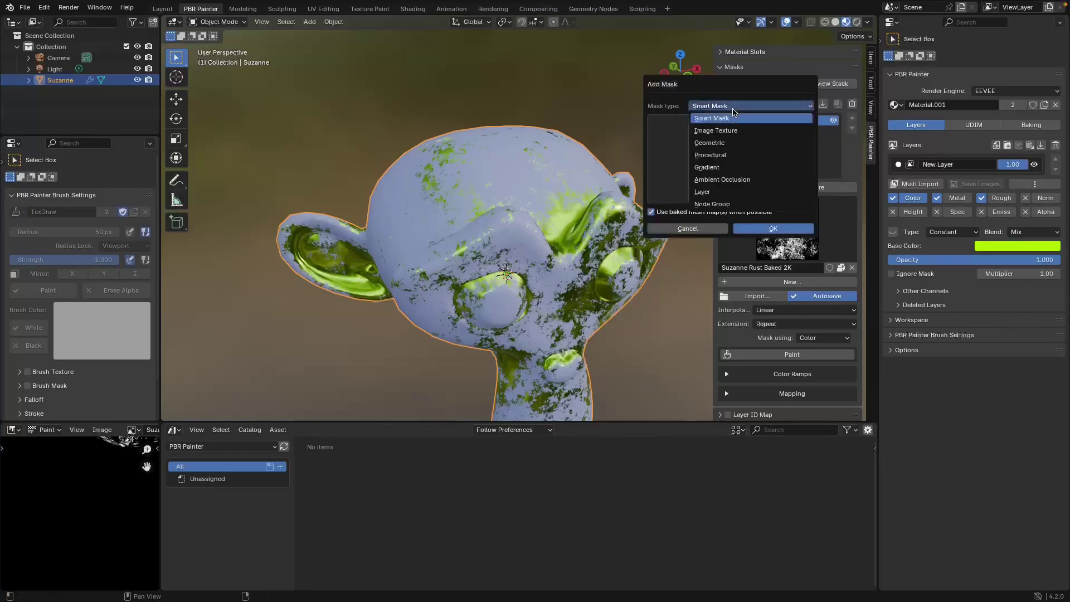
pyautogui.click(713, 155)
pyautogui.click(773, 229)
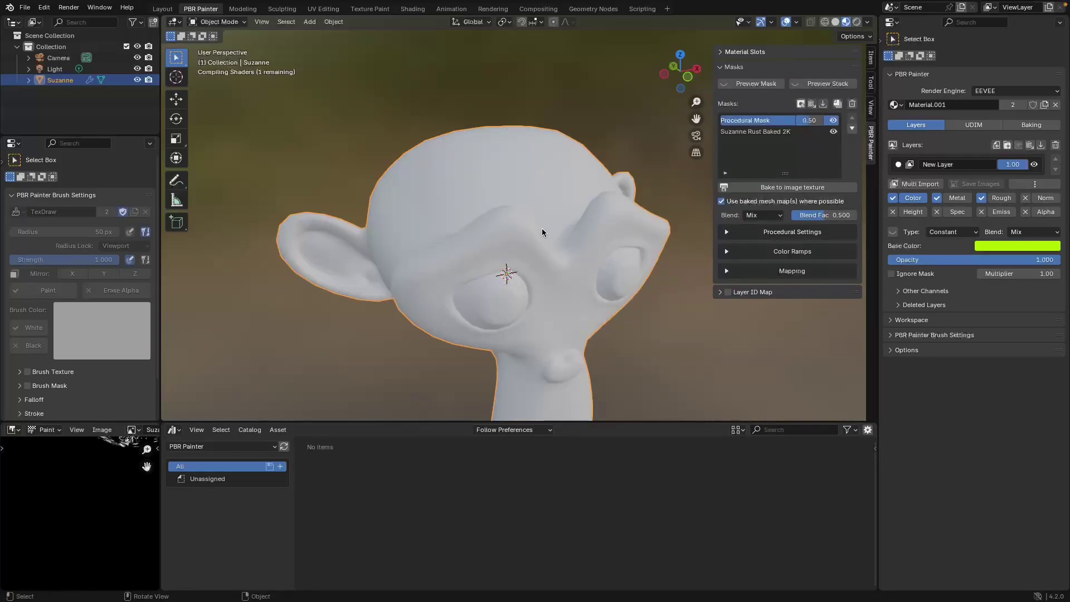
# Enable Preview Stack and set the Procedural Mask's Blend Fac to 0.792.
pyautogui.click(779, 85)
pyautogui.click(762, 129)
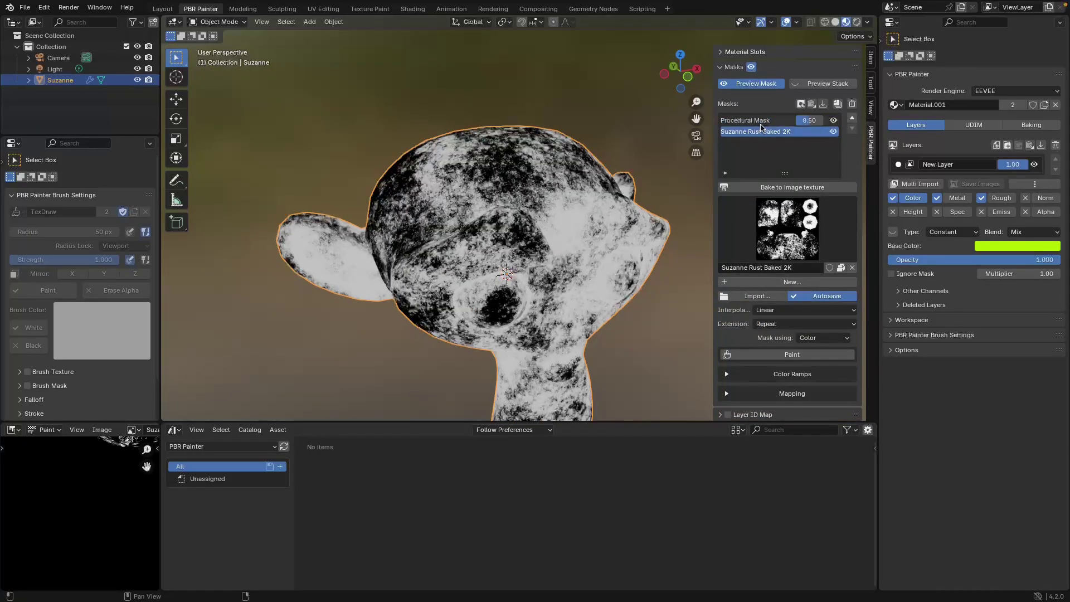
pyautogui.click(761, 121)
pyautogui.click(822, 84)
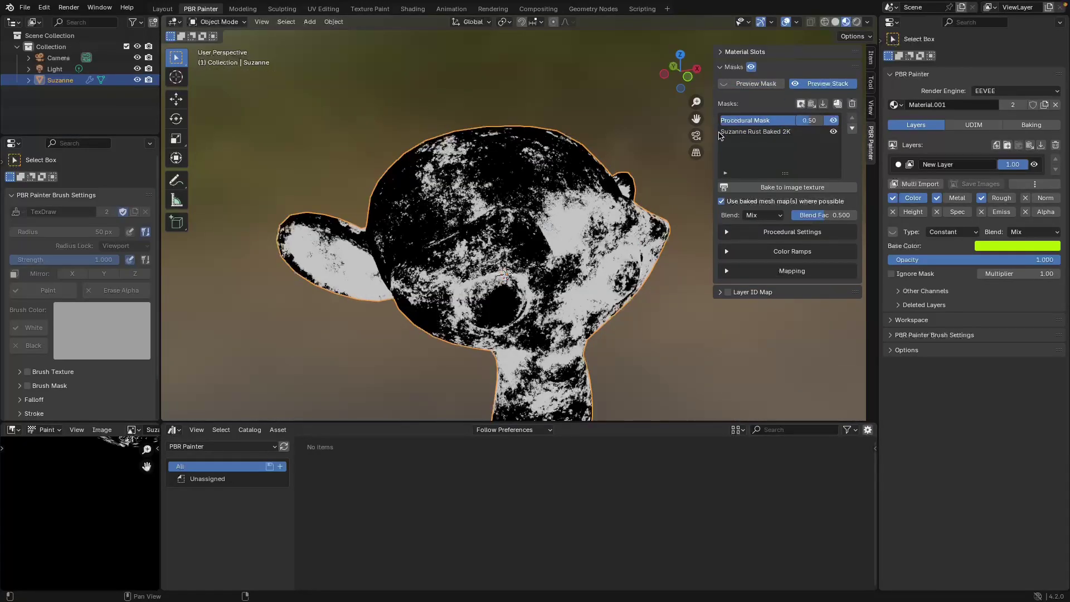
pyautogui.moveTo(811, 218); pyautogui.dragTo(827, 218)
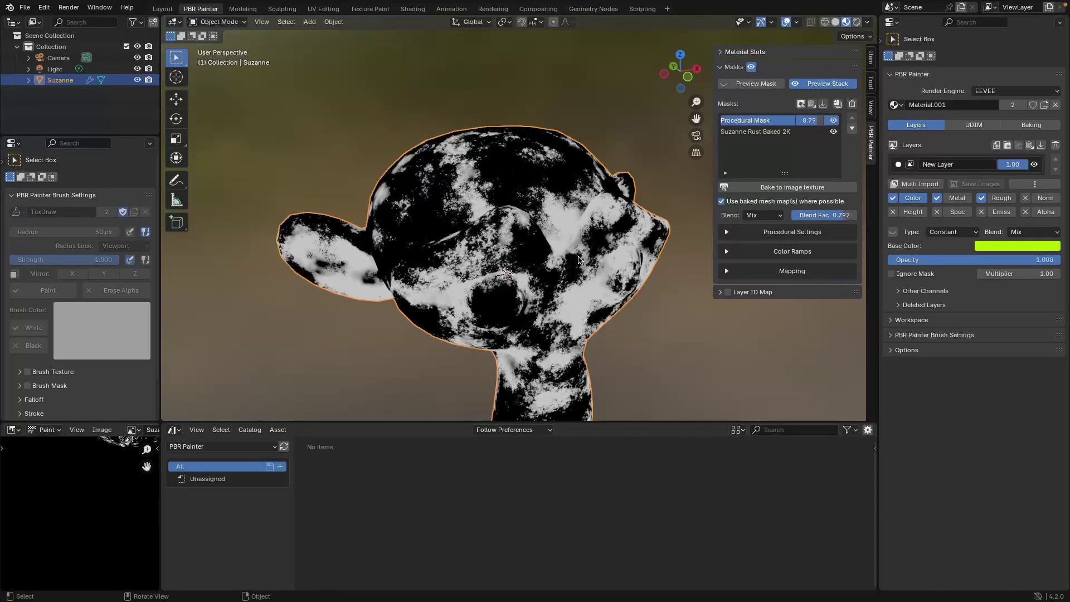
pyautogui.scroll(-2, 578, 273)
pyautogui.moveTo(577, 273); pyautogui.dragTo(803, 158, button='middle')
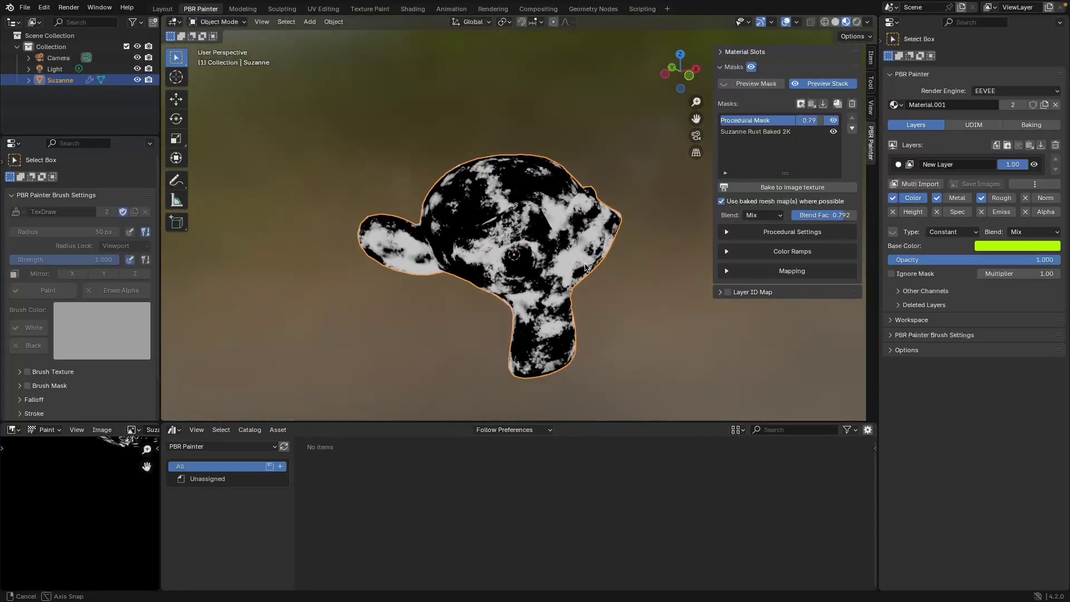
# Merge the visible masks into one new Baked Mask at 2K resolution and frame Suzanne.
pyautogui.click(811, 88)
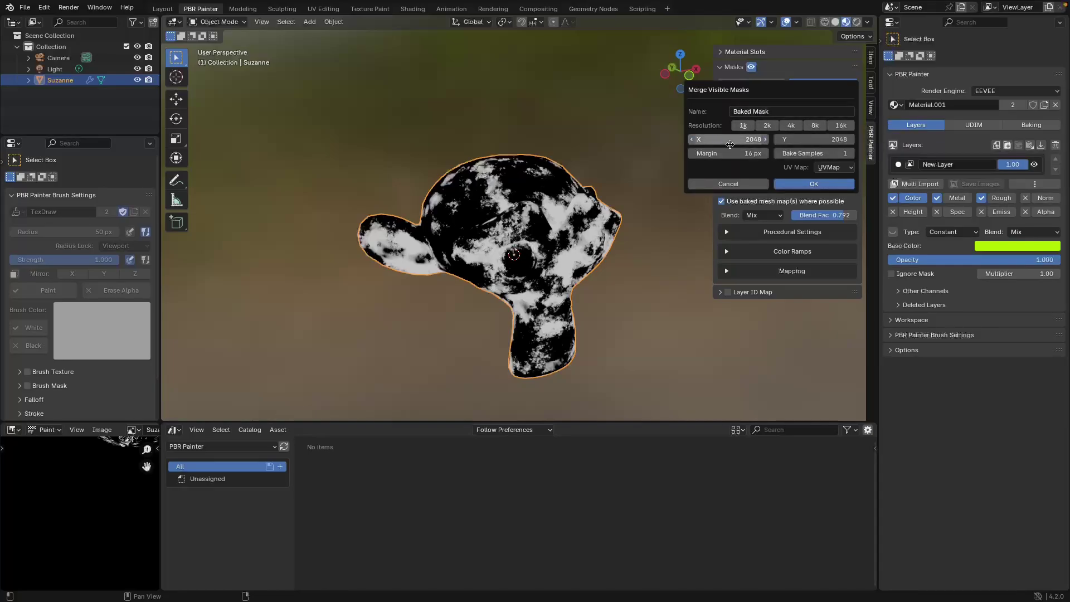
pyautogui.click(815, 186)
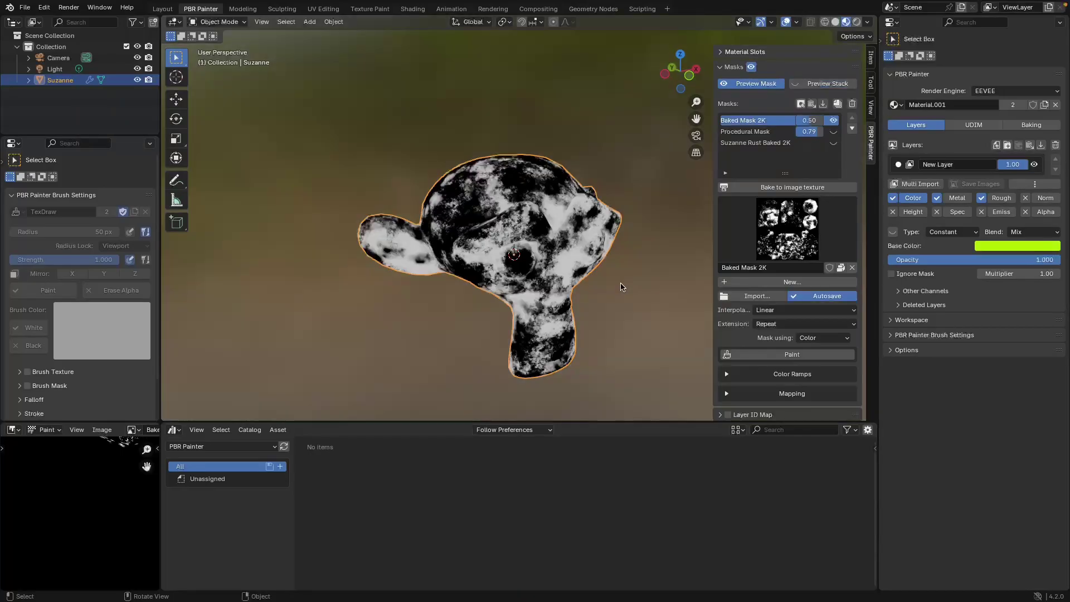
pyautogui.moveTo(573, 292); pyautogui.dragTo(555, 280, button='middle')
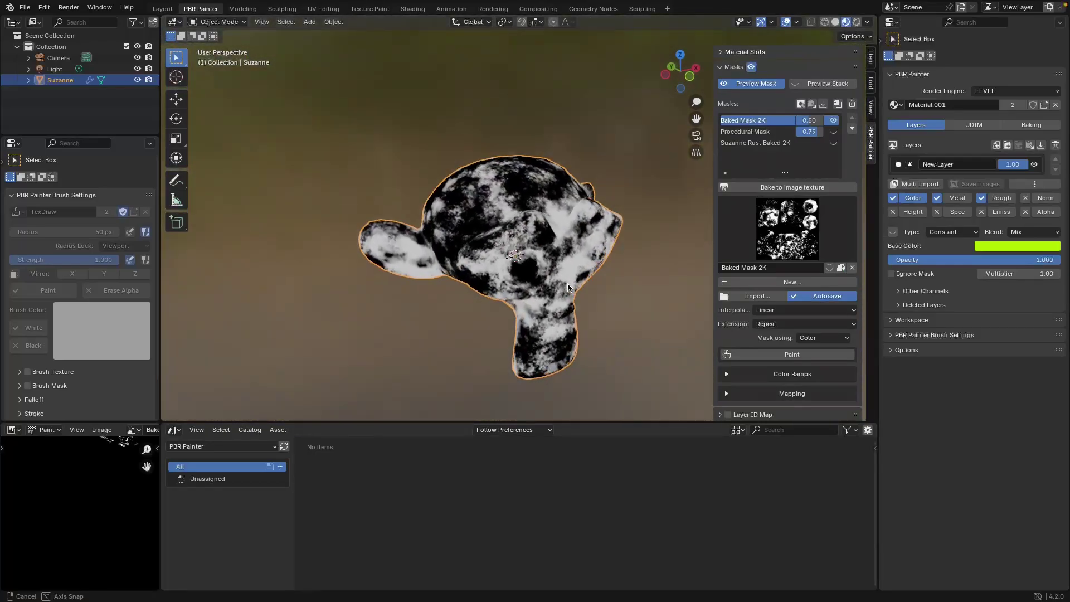
pyautogui.scroll(6, 561, 279)
pyautogui.scroll(3, 563, 279)
pyautogui.press('KP_Decimal')
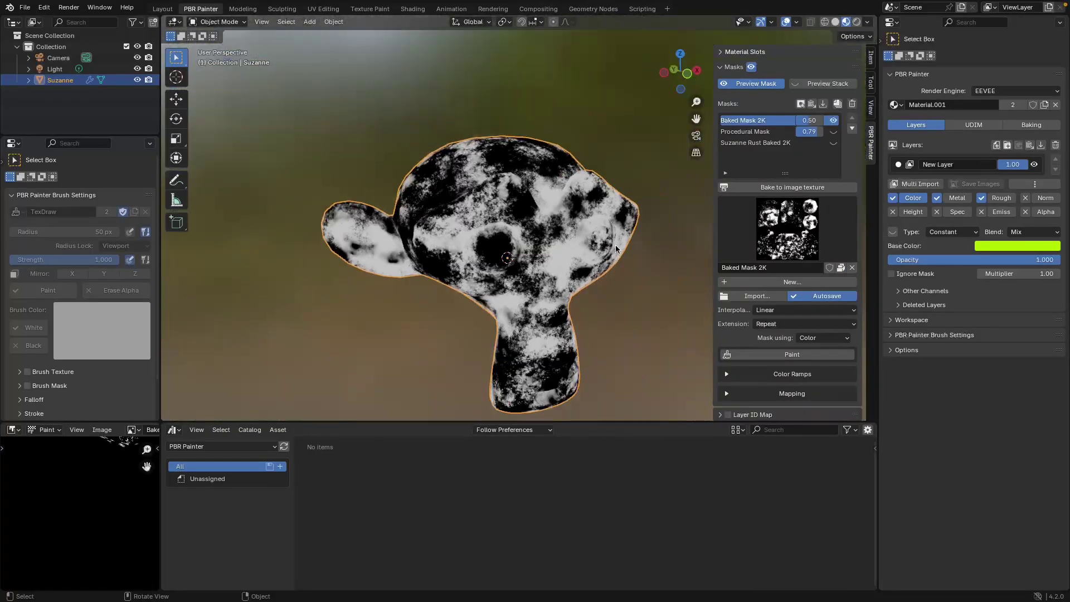
# Delete the Procedural Mask from the layer's mask list, confirming the removal.
pyautogui.click(757, 132)
pyautogui.click(853, 105)
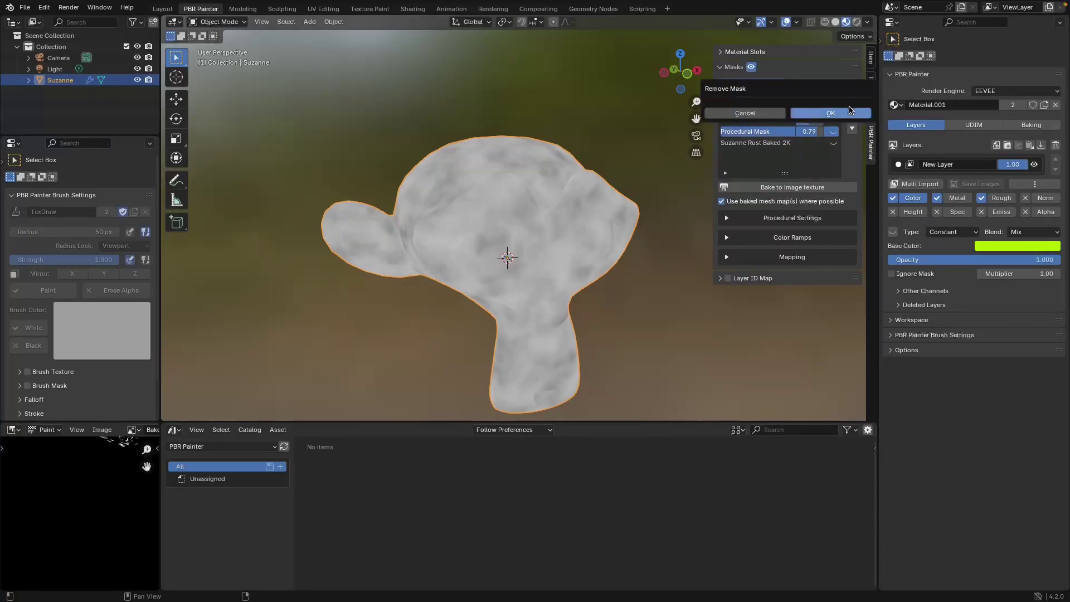
pyautogui.click(852, 104)
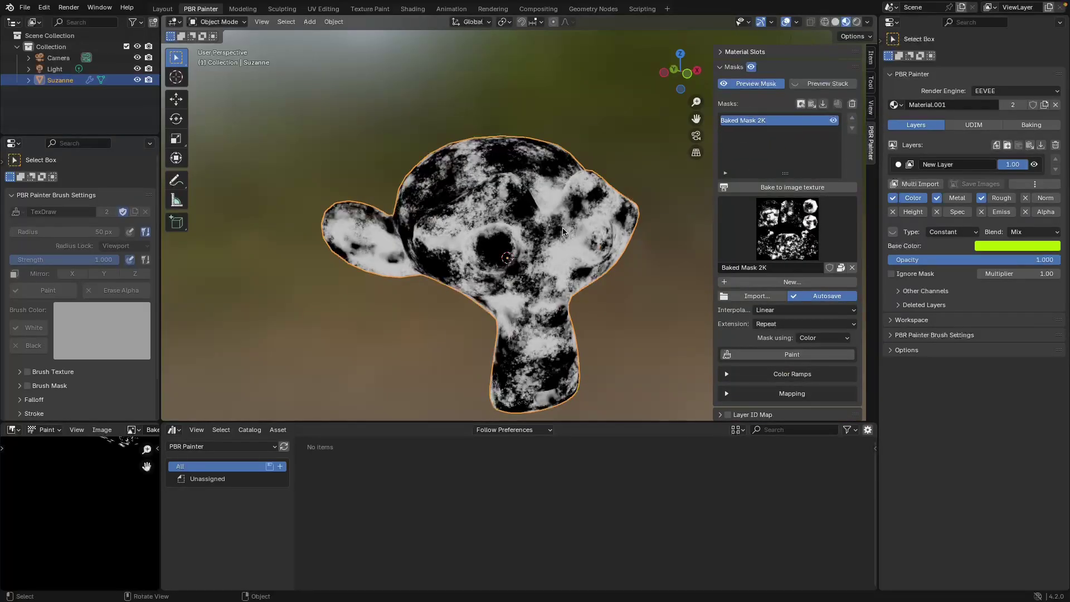
pyautogui.moveTo(591, 246)
pyautogui.mouseDown(button='middle')
pyautogui.moveTo(601, 269)
pyautogui.moveTo(574, 292)
pyautogui.moveTo(585, 266)
pyautogui.mouseUp(button='middle')
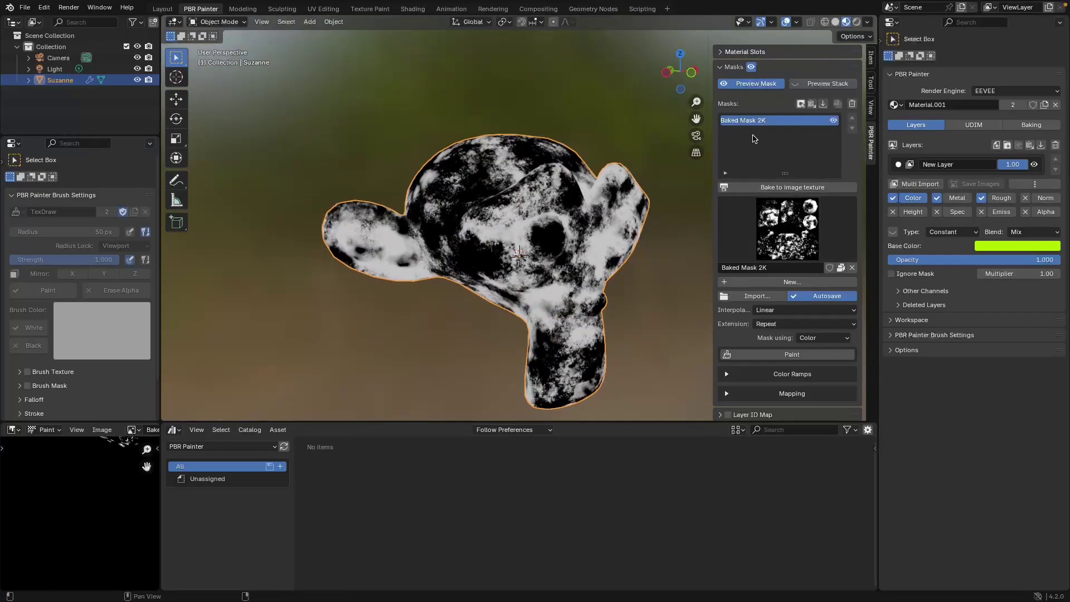